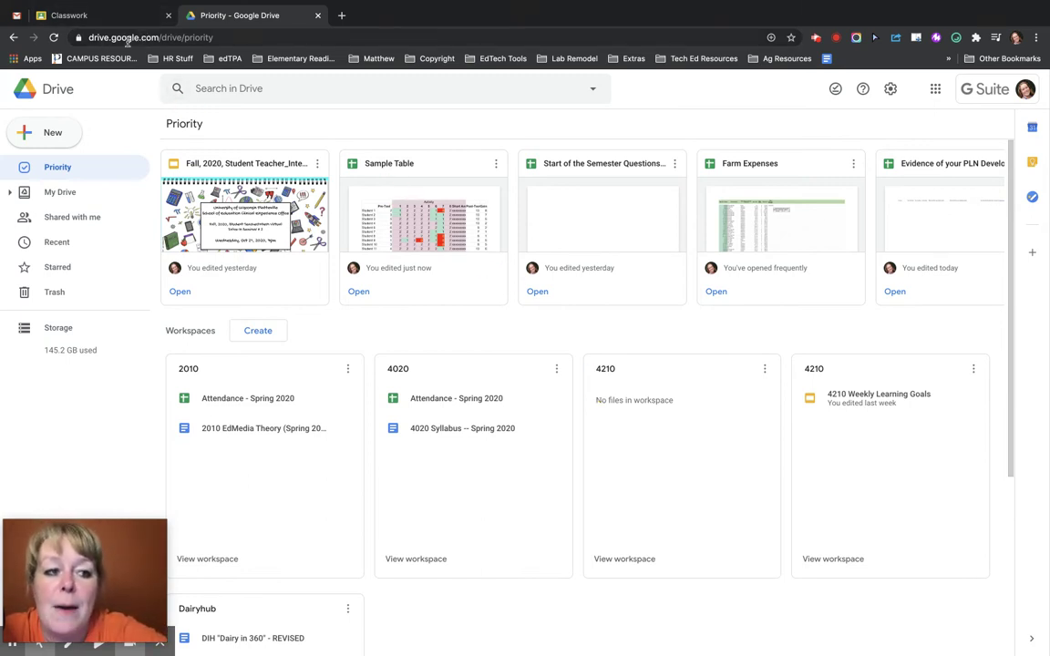
- Create a blank form titled 'Chapter 5 Quiz' with description 'Really good directions', and name the file 'Chapter 5 Quiz'
click(58, 141)
click(90, 278)
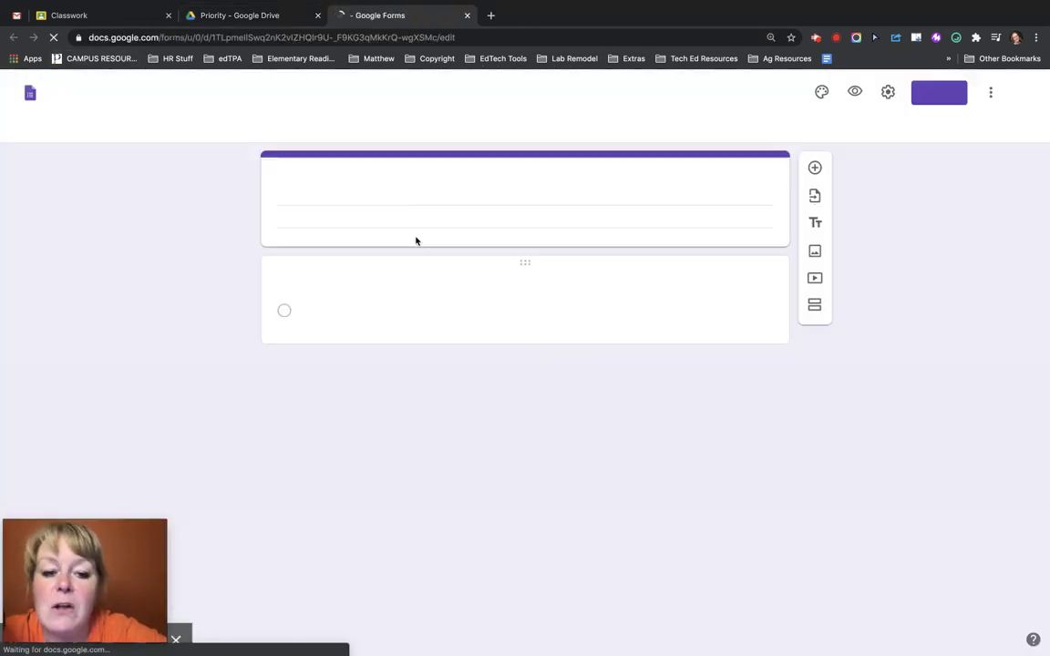
text(Chap)
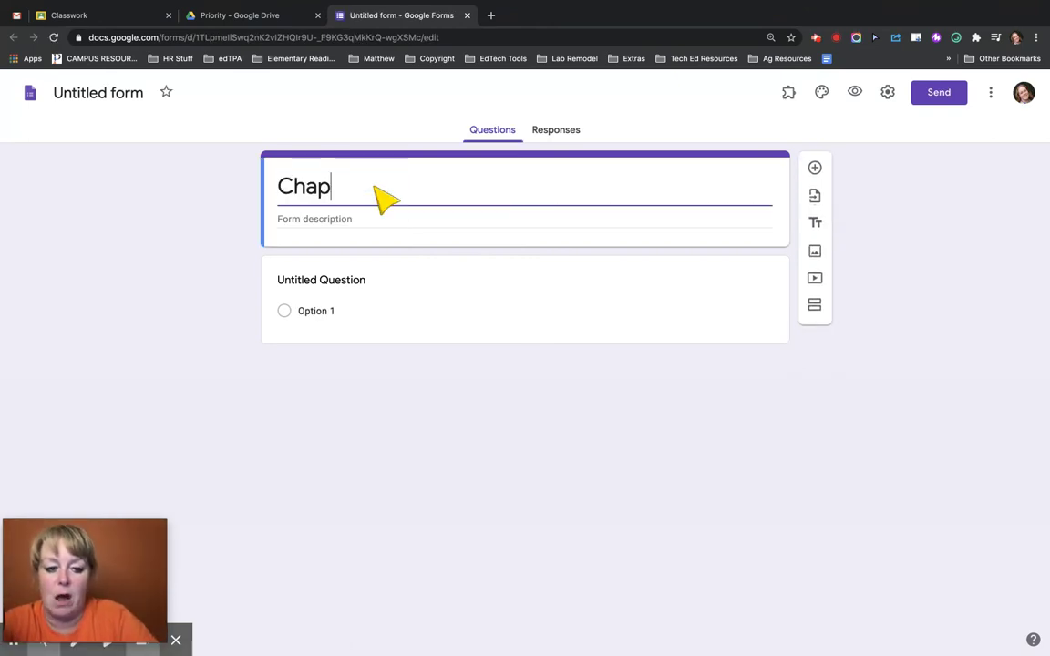
text(ter 5 Quiz)
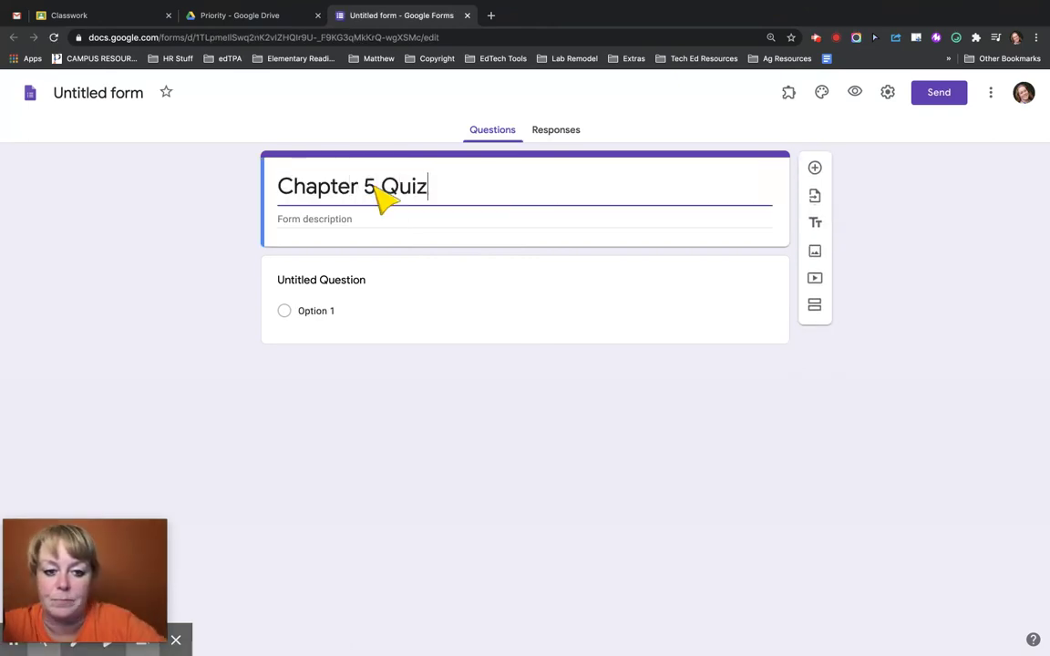
click(350, 218)
text(Really)
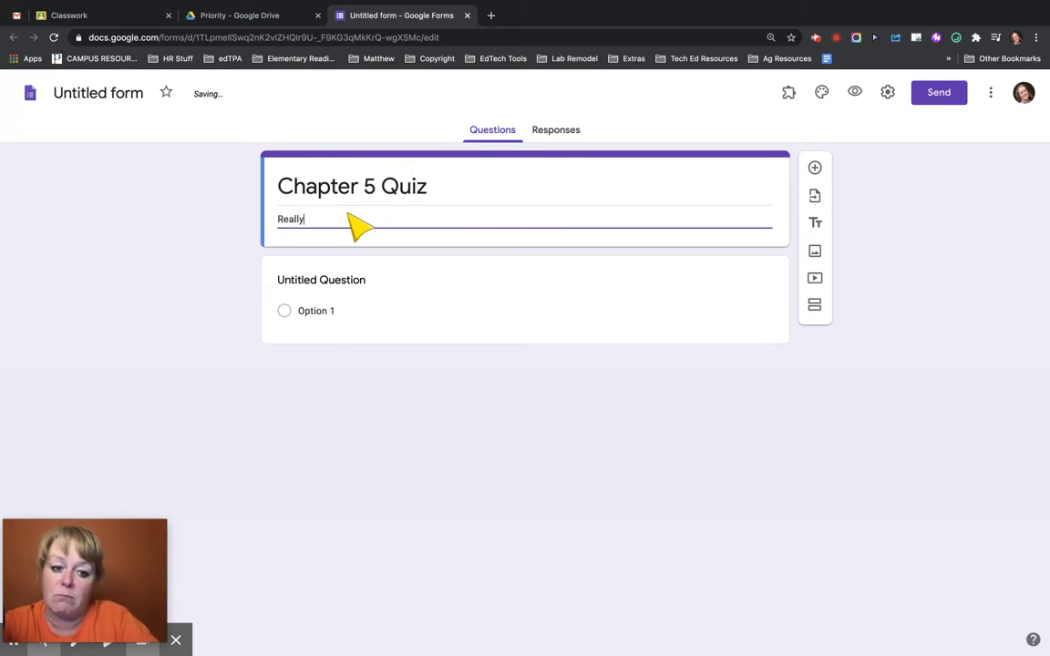
text( good directions)
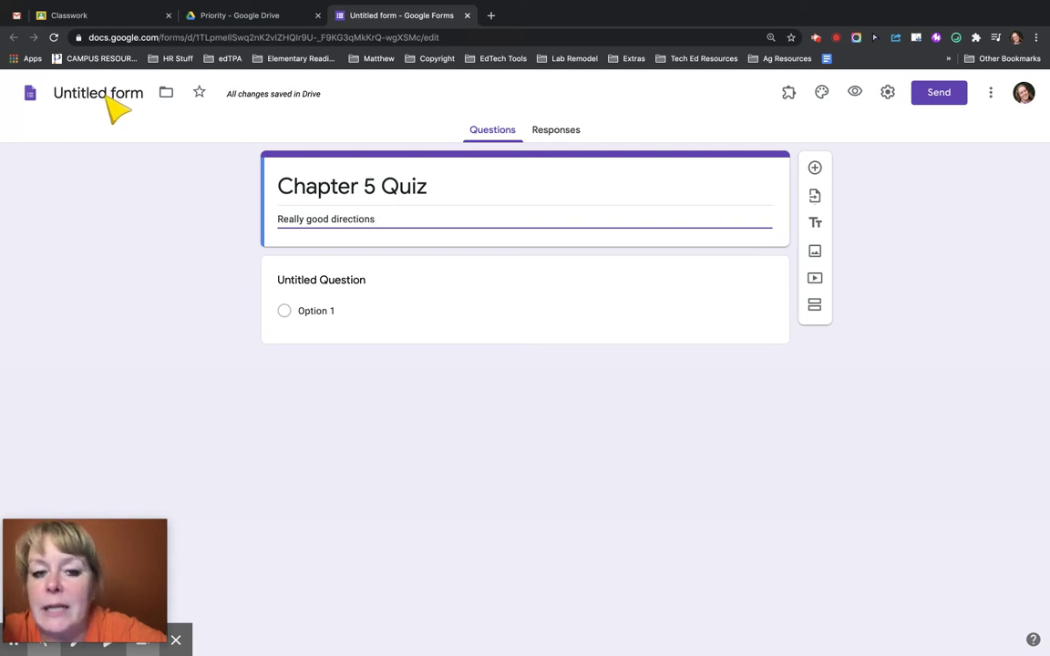
click(108, 101)
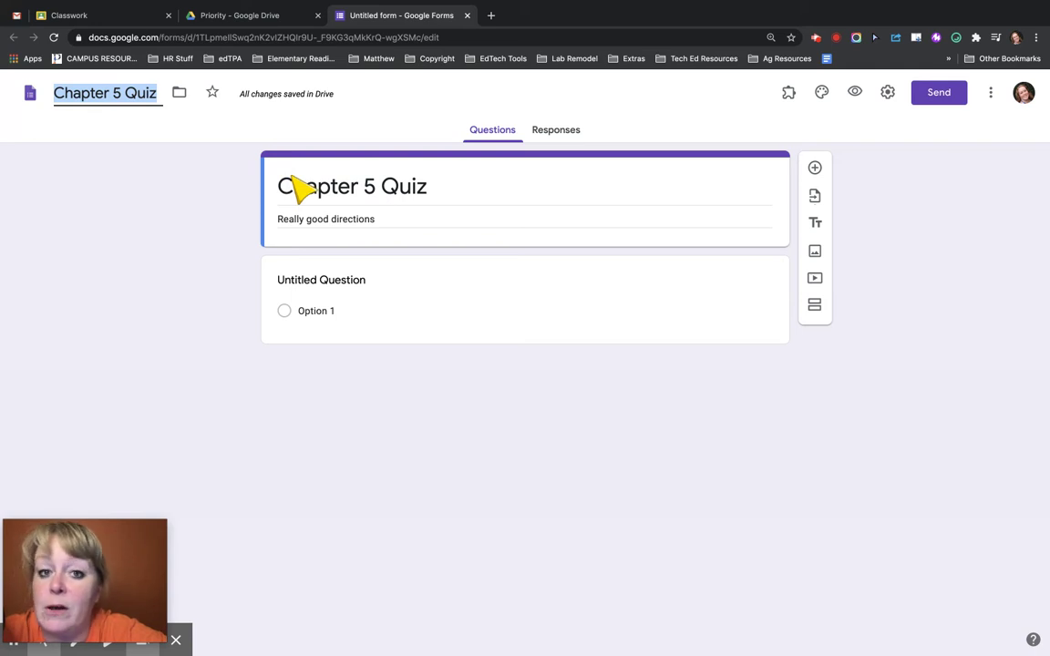
- Make the first question a short-answer question: 'What is the password to this quiz?'
click(346, 289)
text(w)
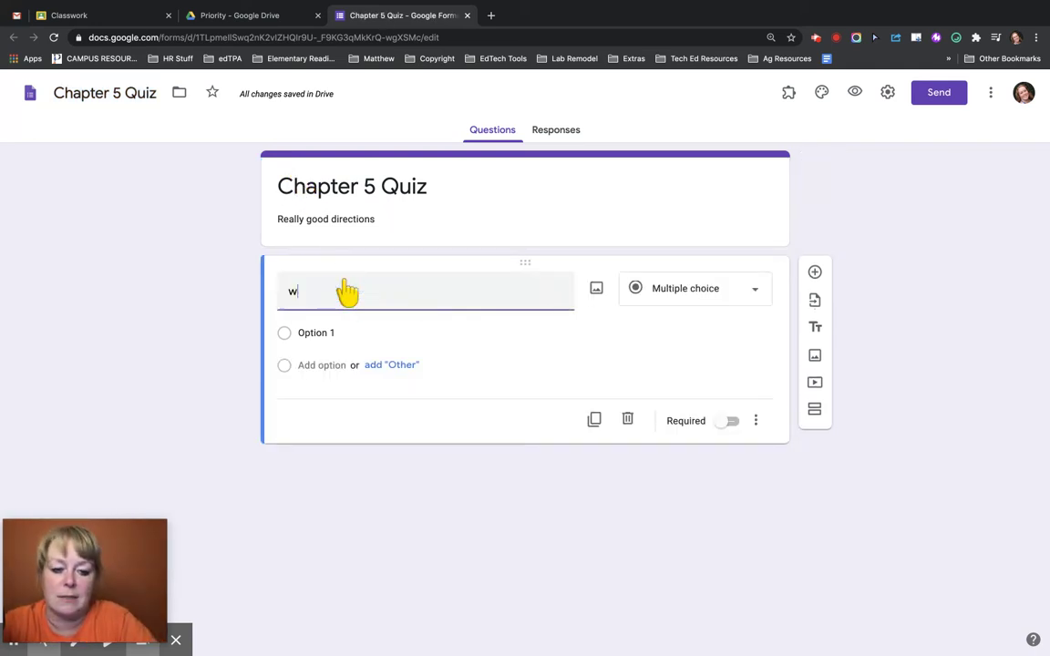
key(BackSpace)
text(W)
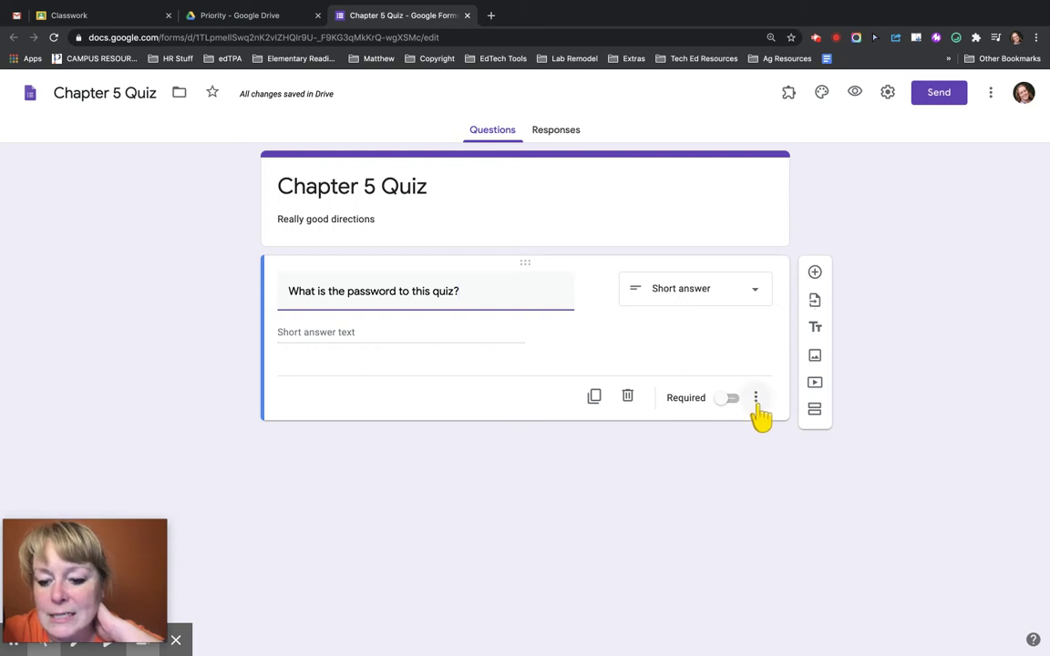
click(755, 401)
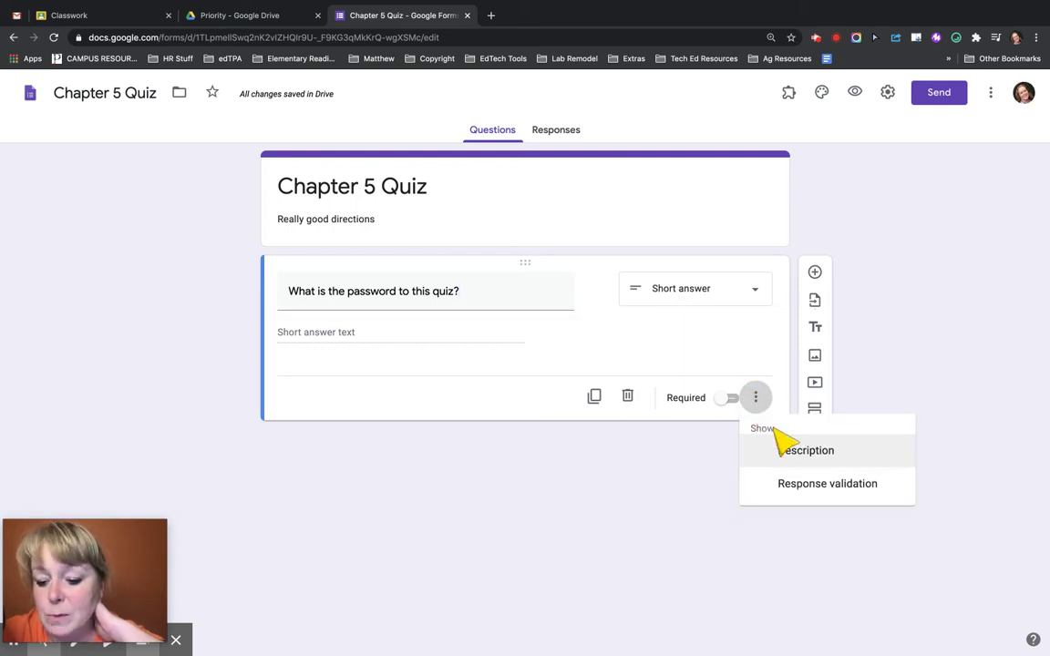
- Make the password question required, accepting only a number equal to the quiz password, with error 'Ask me for the password!'
click(802, 487)
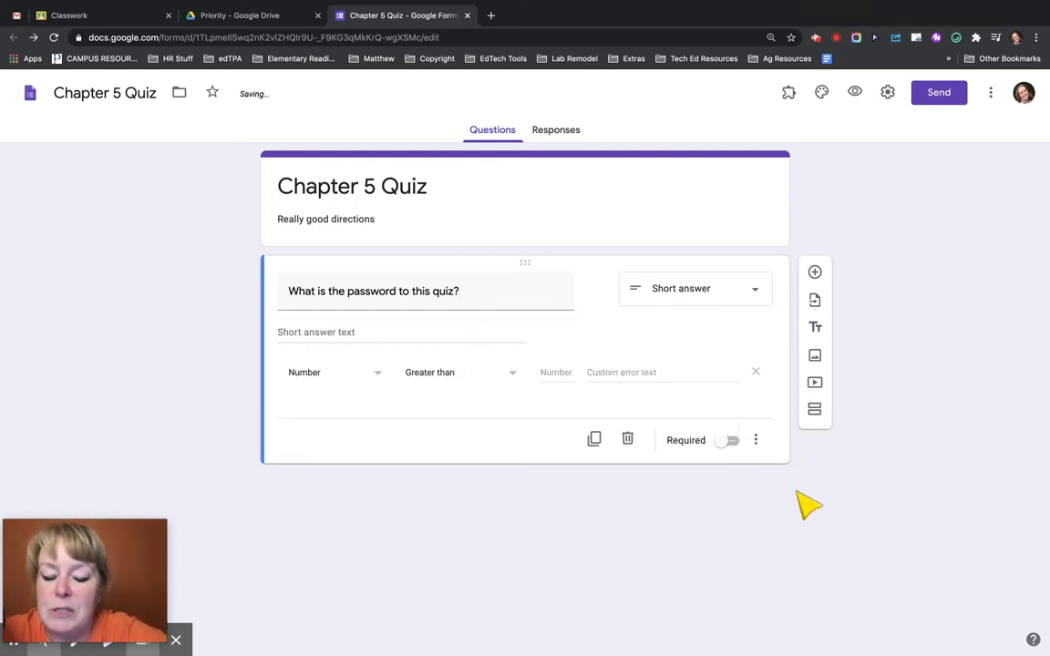
click(320, 381)
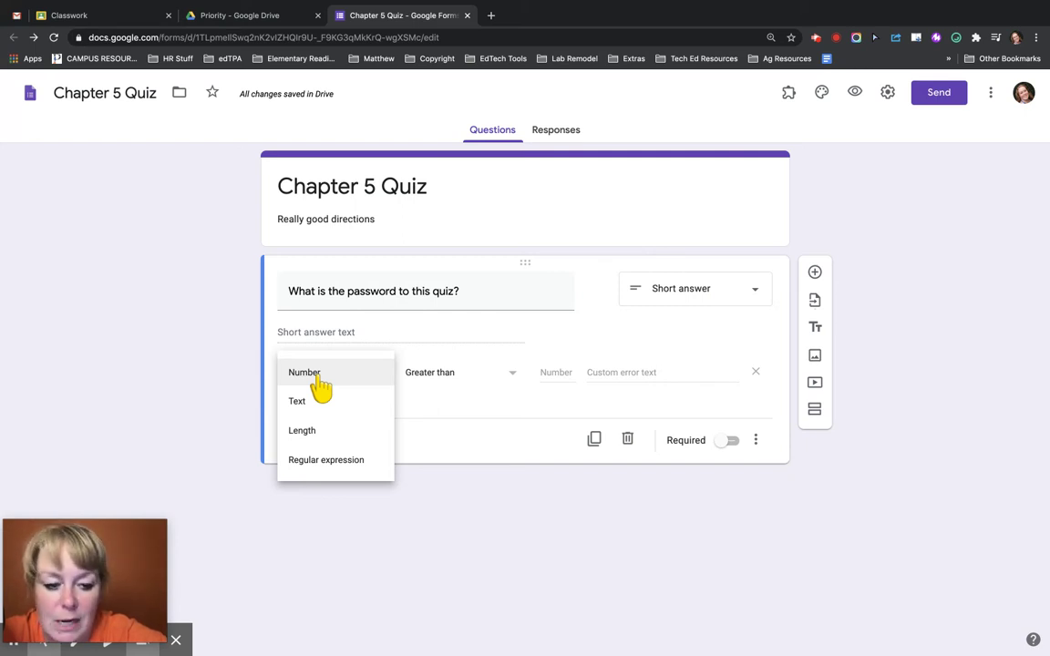
click(314, 379)
click(434, 383)
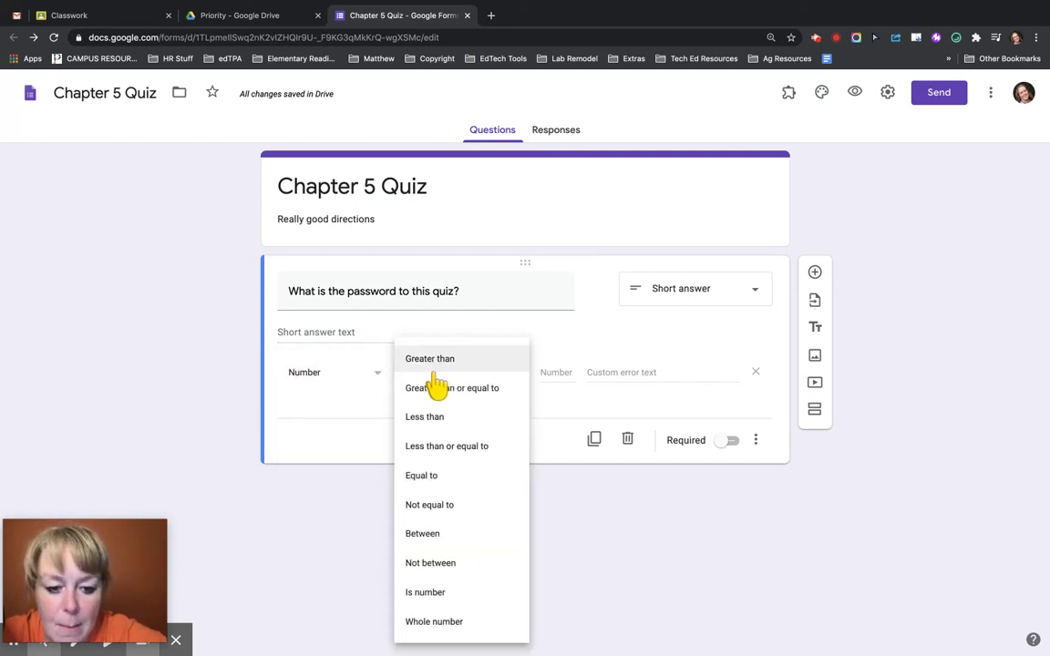
click(442, 488)
click(557, 373)
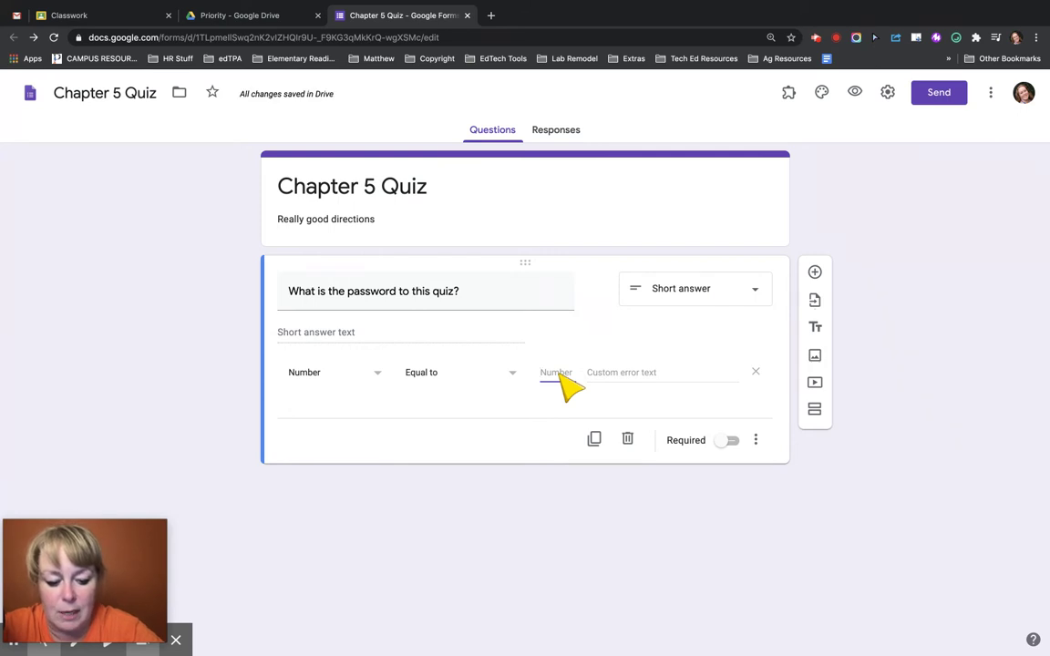
text(12345)
click(619, 373)
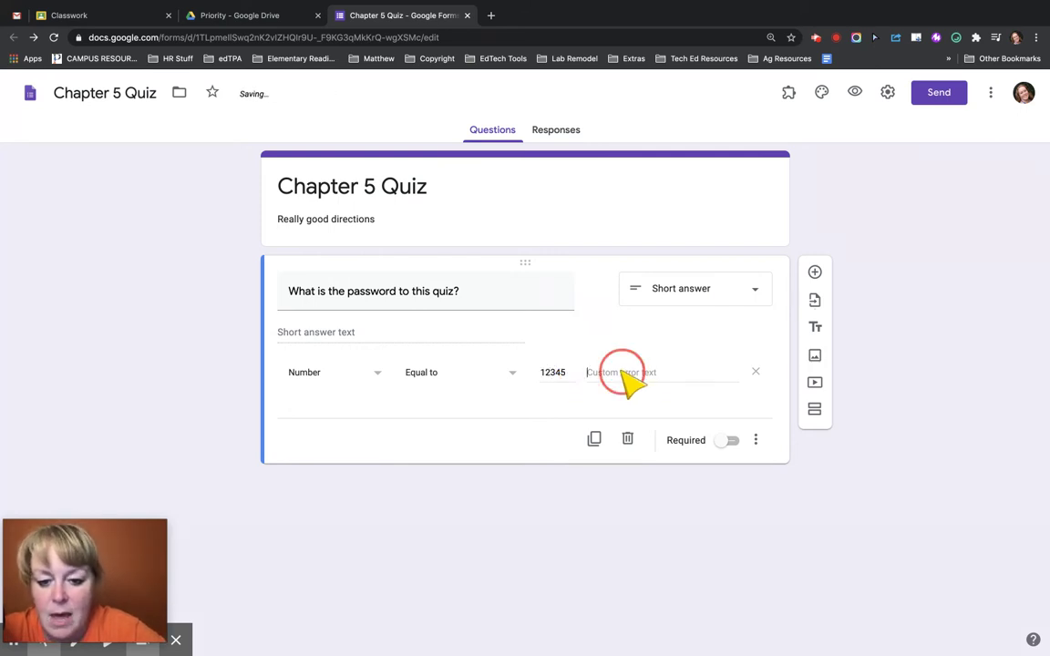
text(Ask)
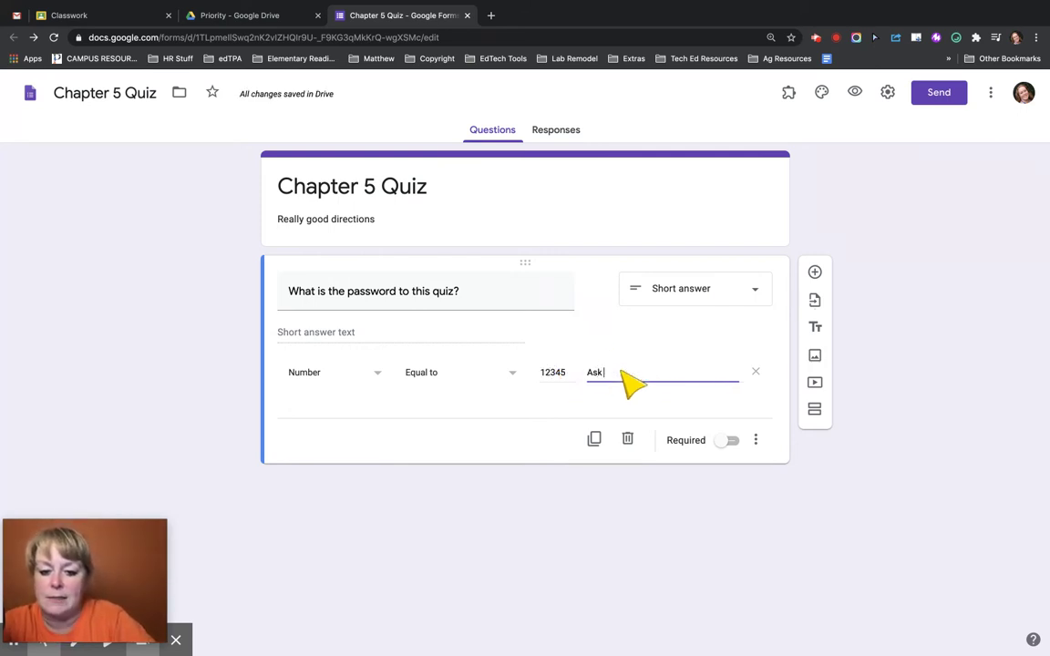
text( me for the password!)
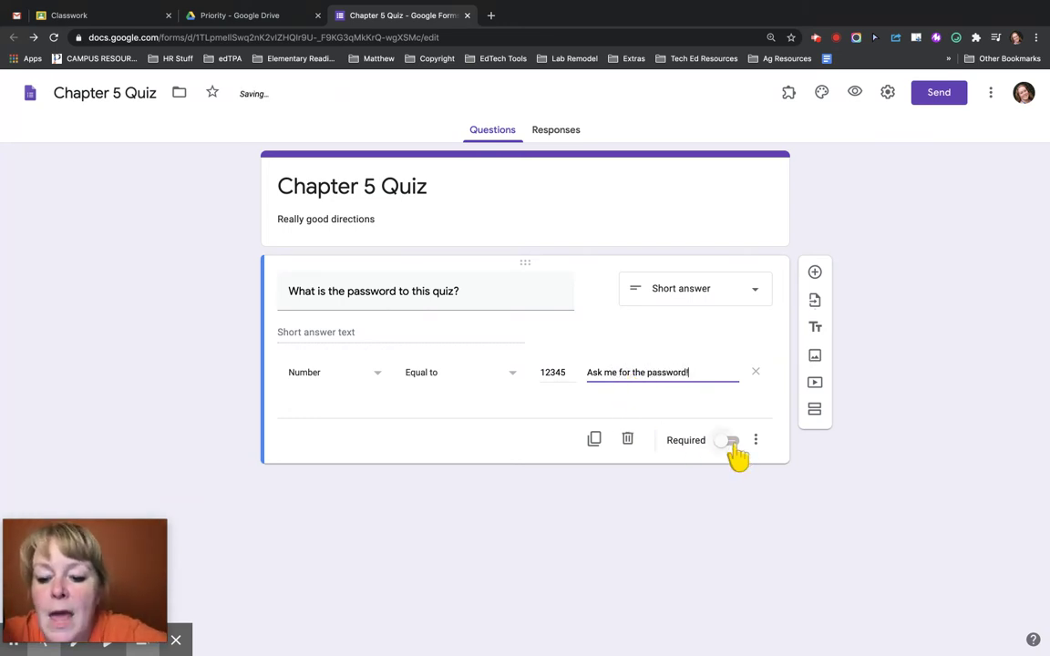
click(732, 441)
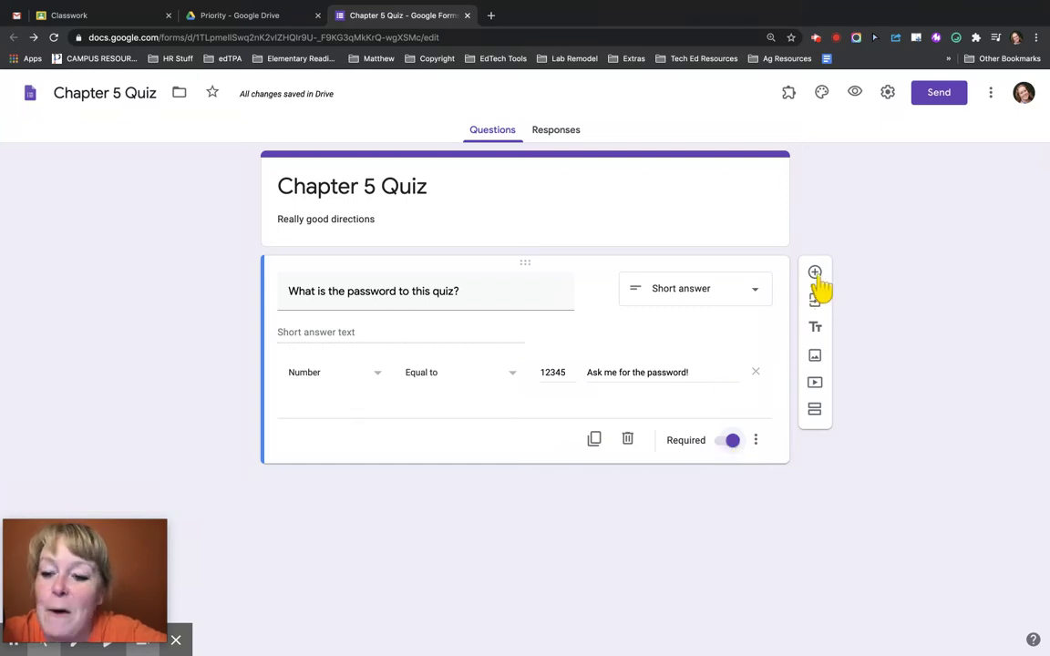
- Add section 2 titled 'This is the actual quiz!' with a required multiple-choice question
click(815, 415)
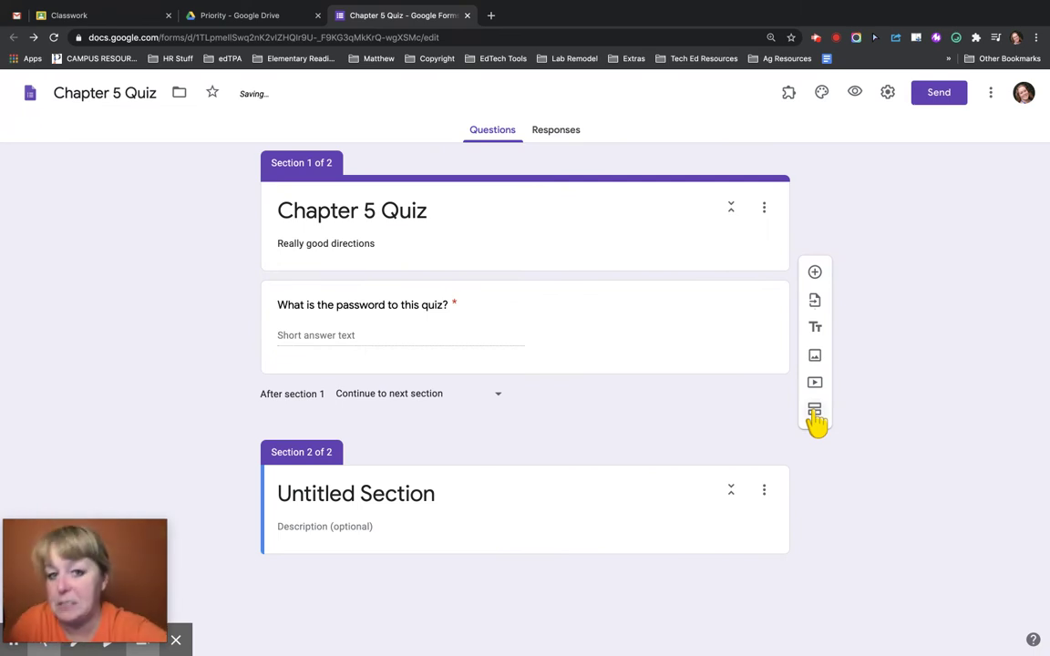
click(399, 498)
text(This )
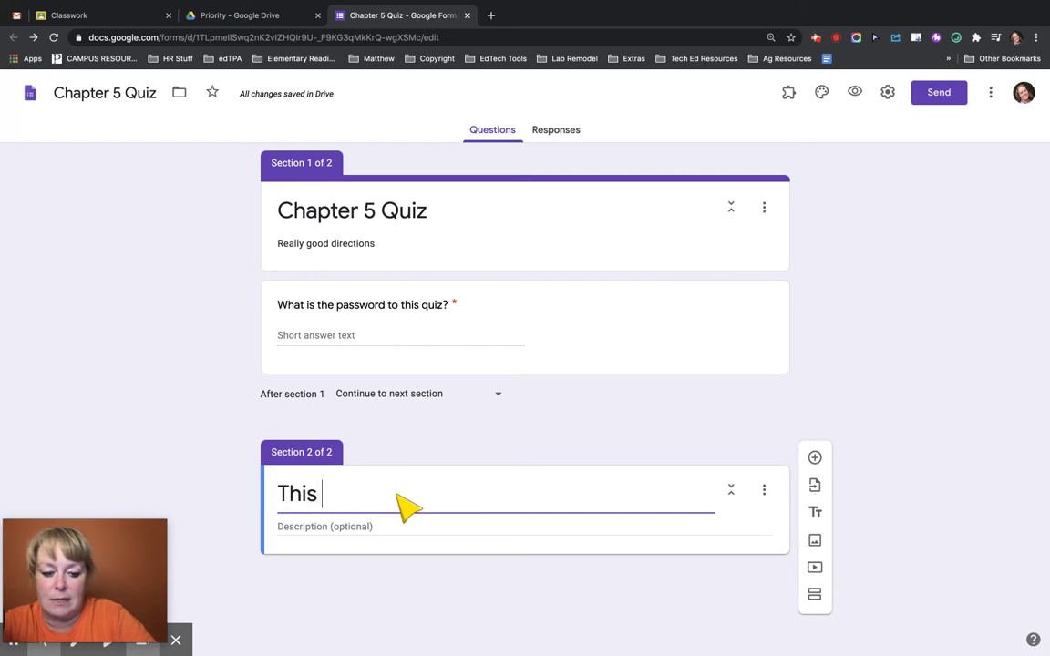
text(is the acutio)
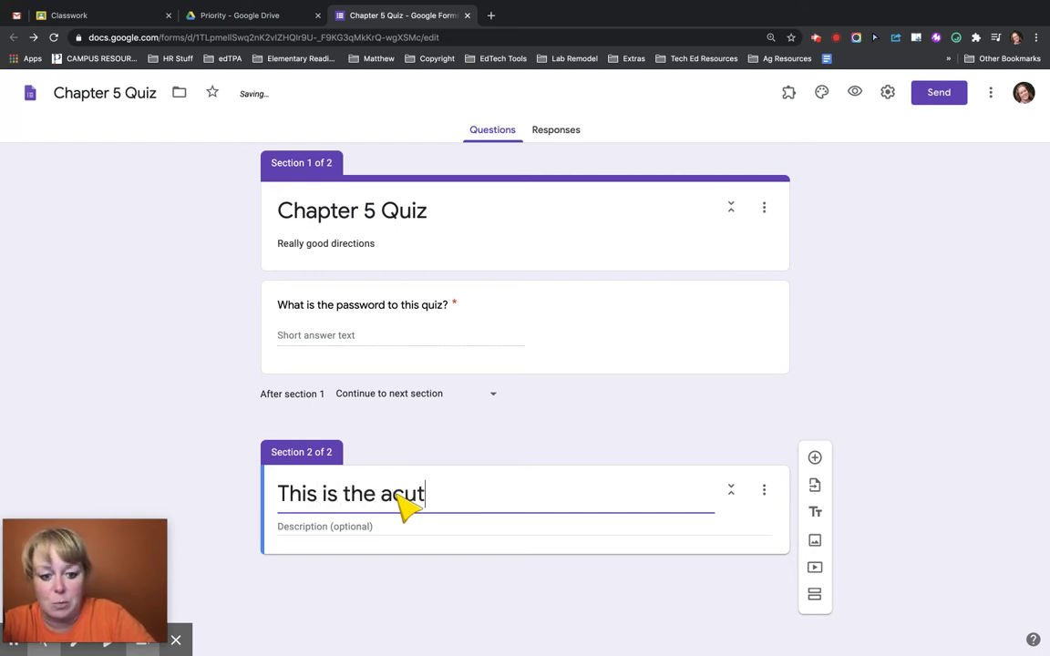
key(BackSpace)
key(BackSpace)
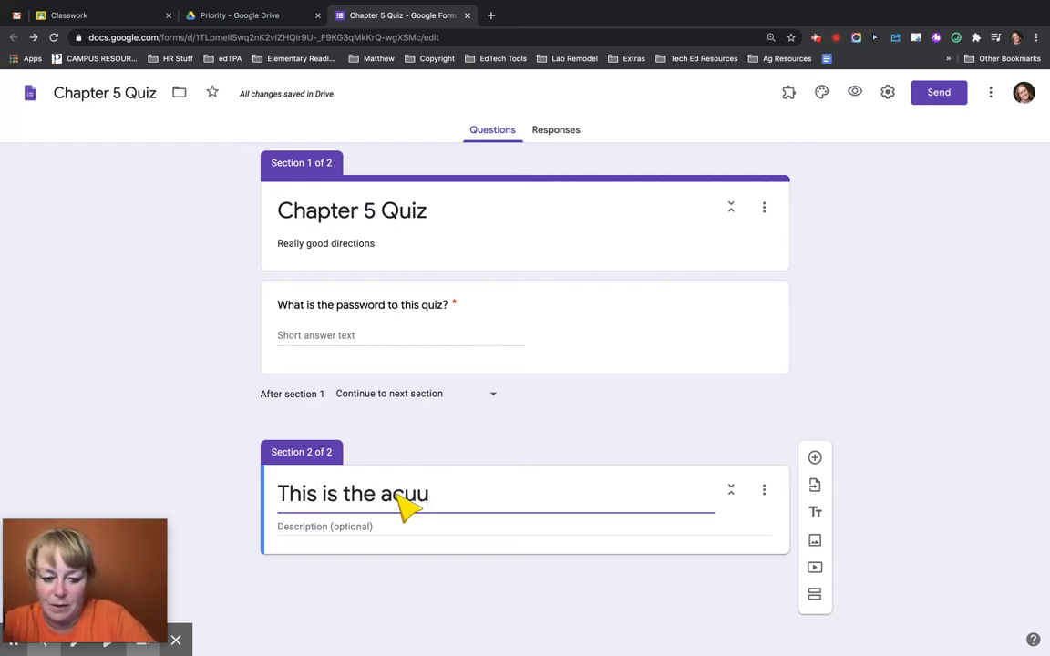
text(ual quiz!)
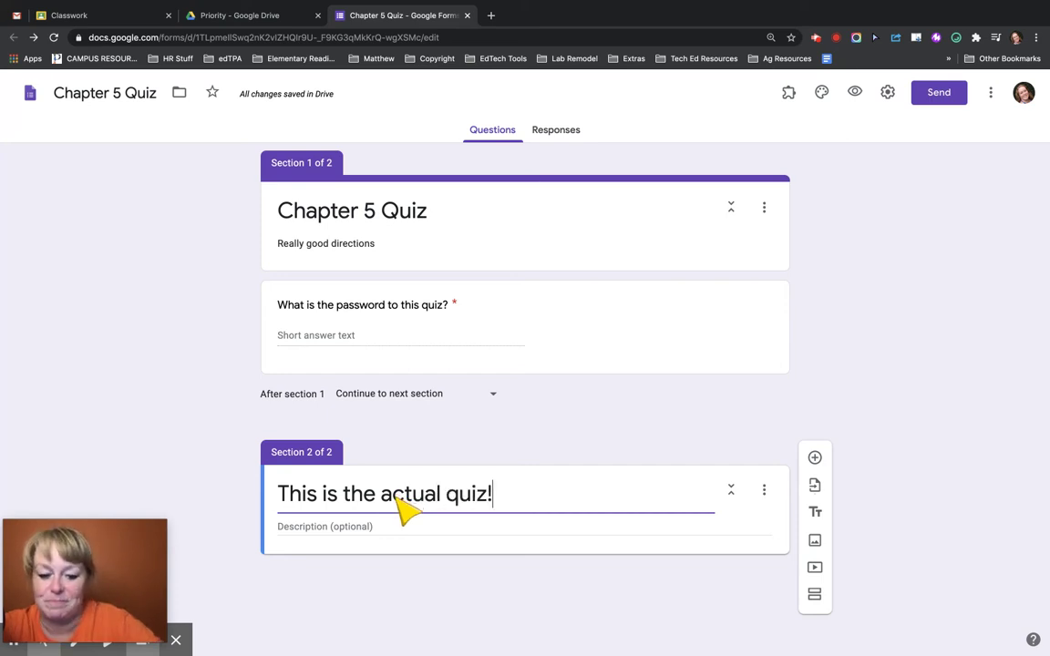
click(814, 457)
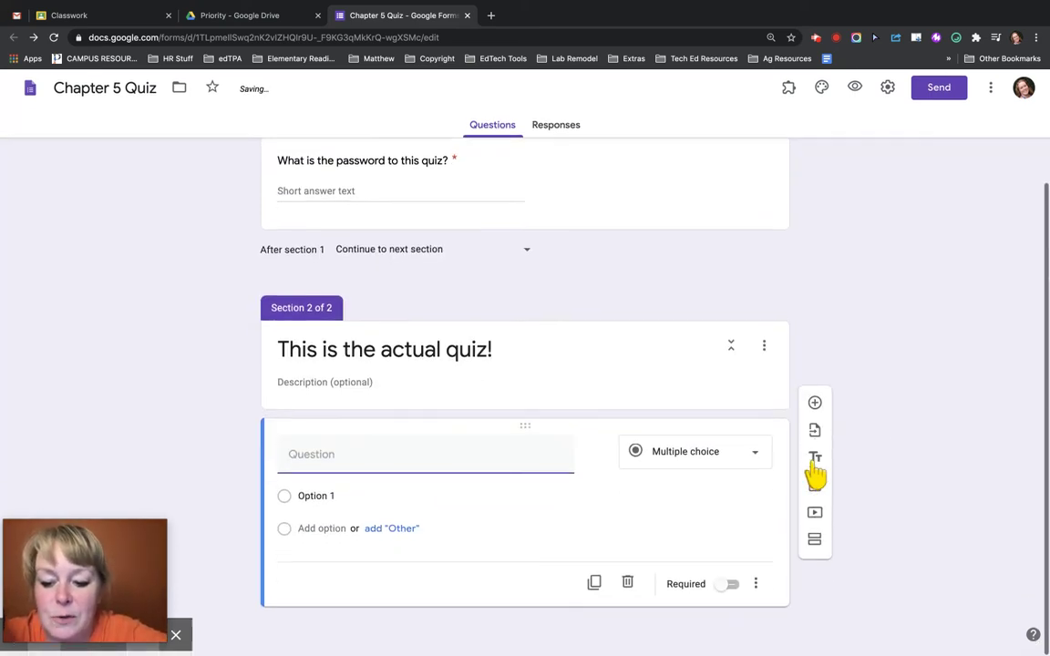
click(691, 454)
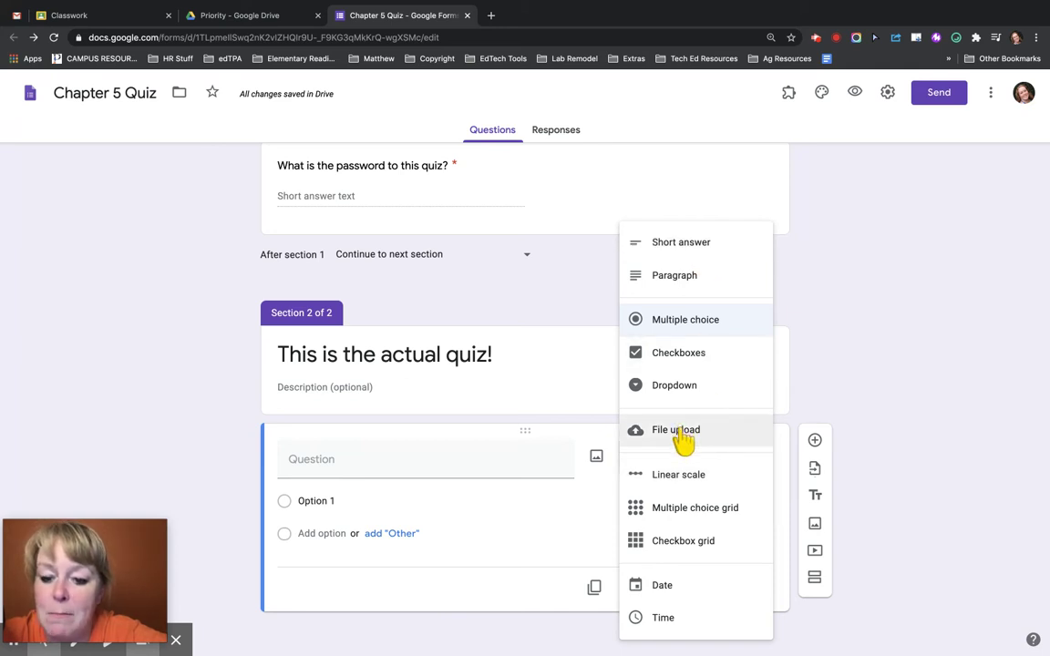
click(847, 342)
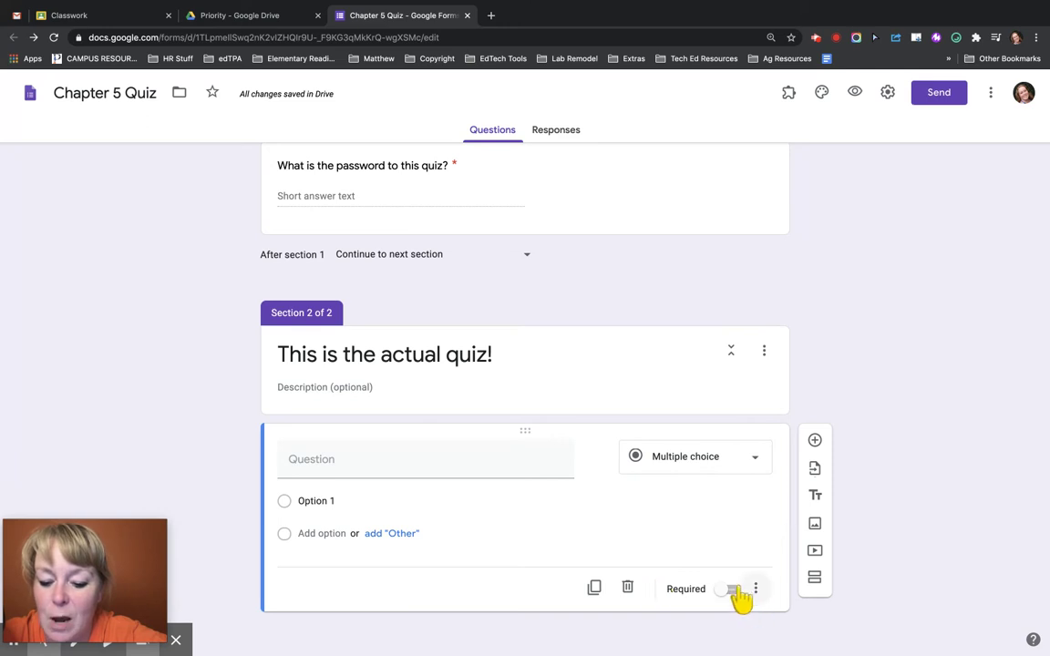
click(733, 590)
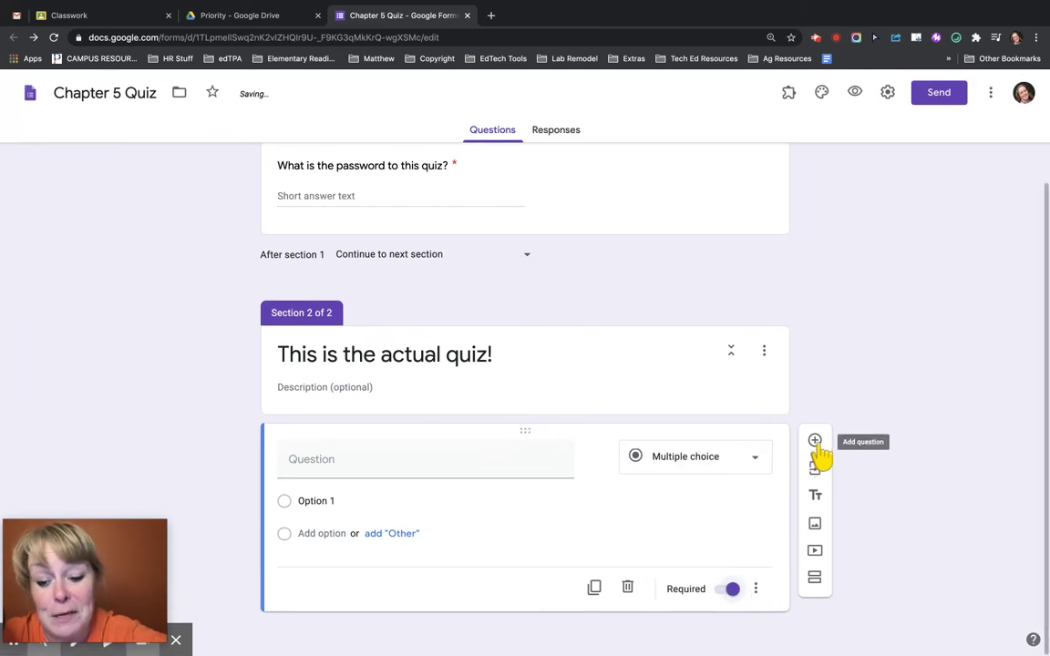
- Add section 3 with one short-answer and two multiple-choice questions, then add a fourth section
click(817, 579)
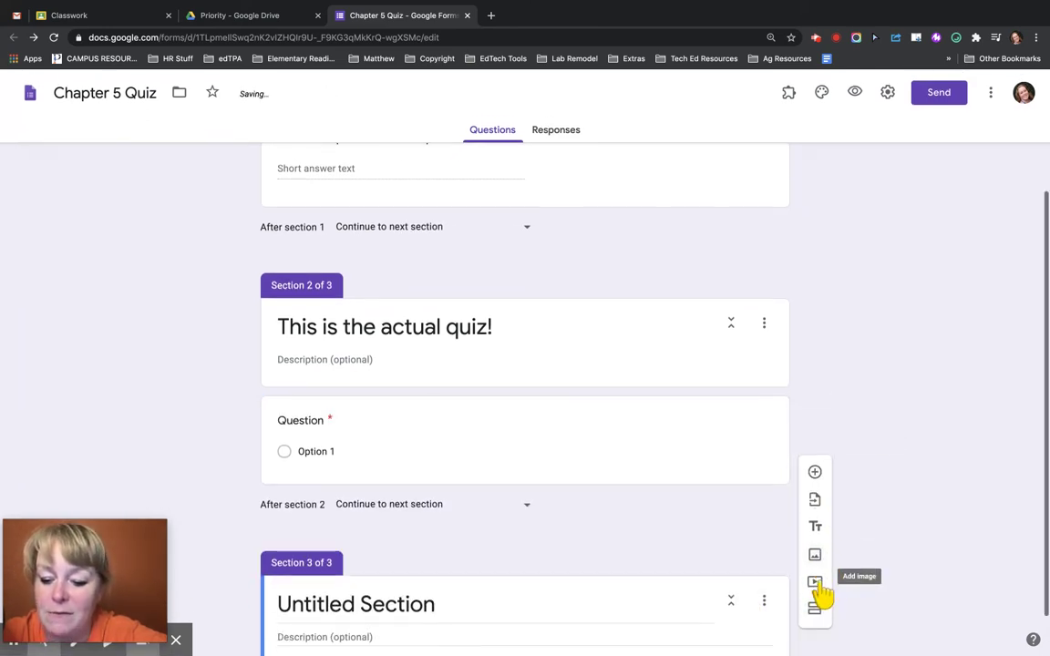
click(814, 500)
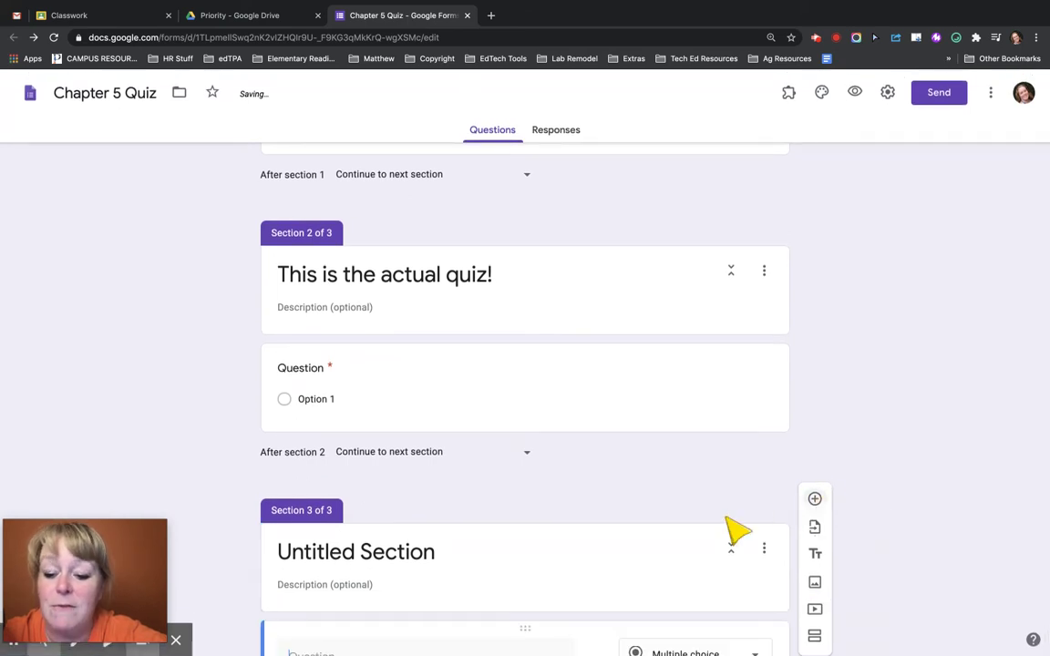
click(679, 466)
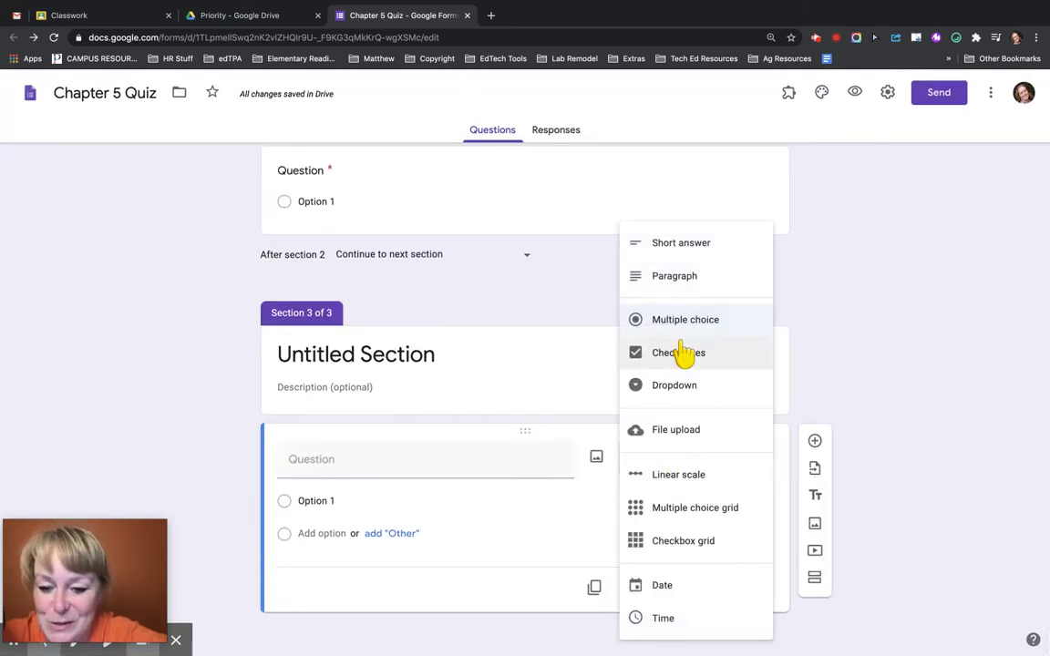
click(686, 243)
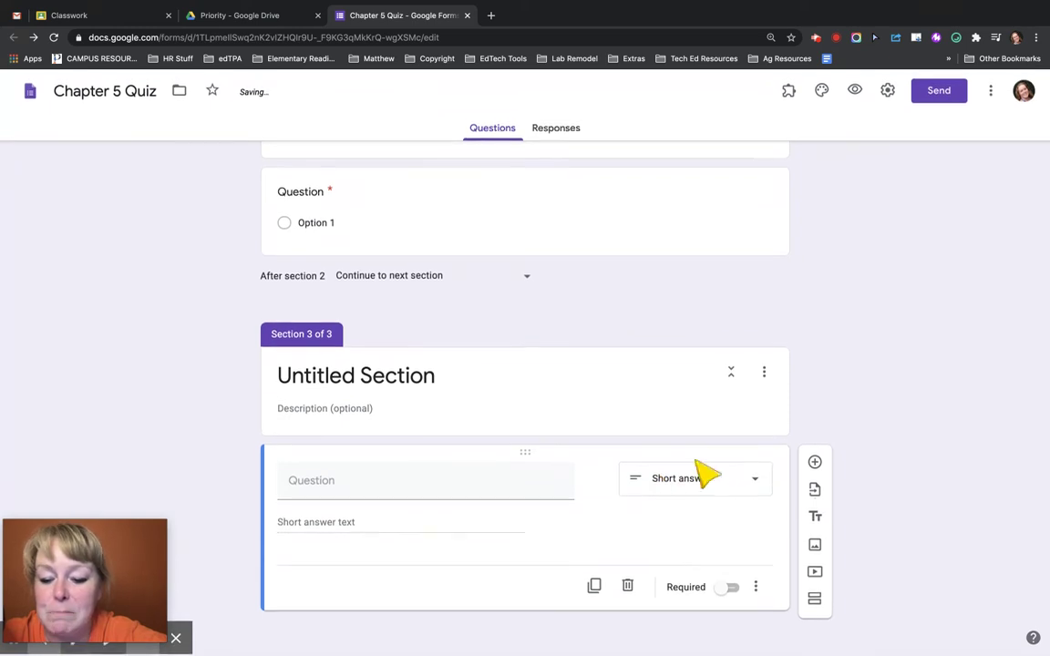
click(815, 462)
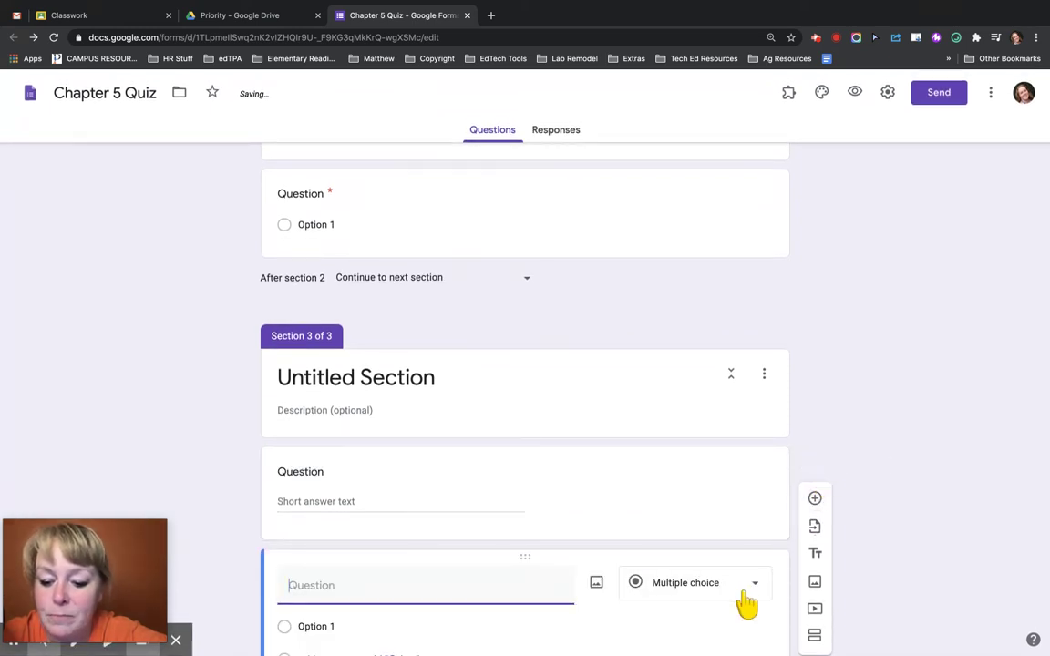
click(816, 443)
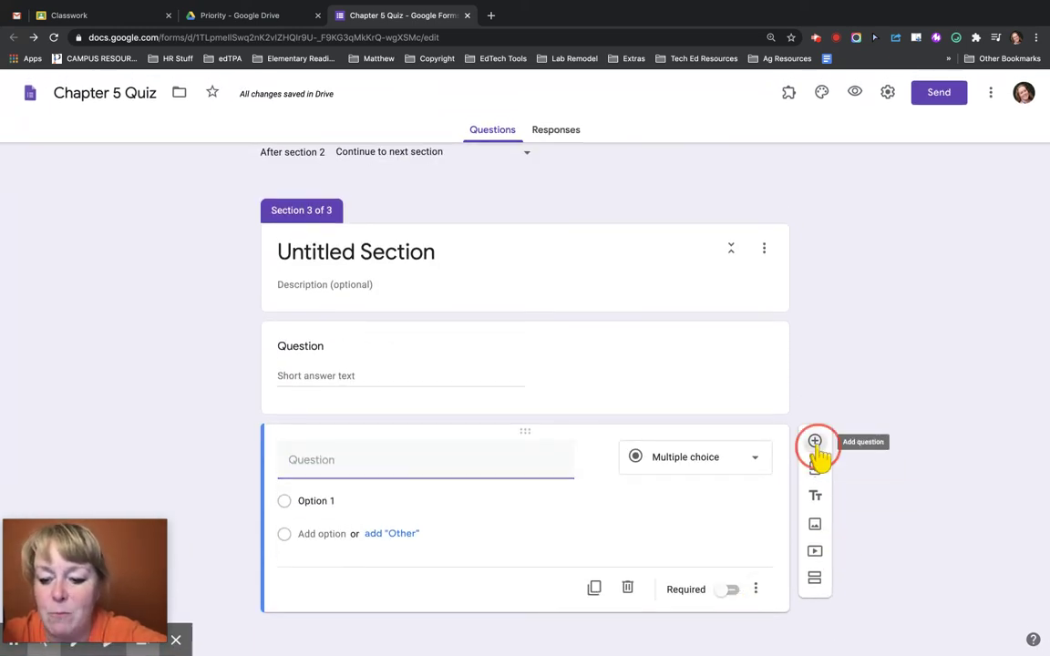
click(815, 582)
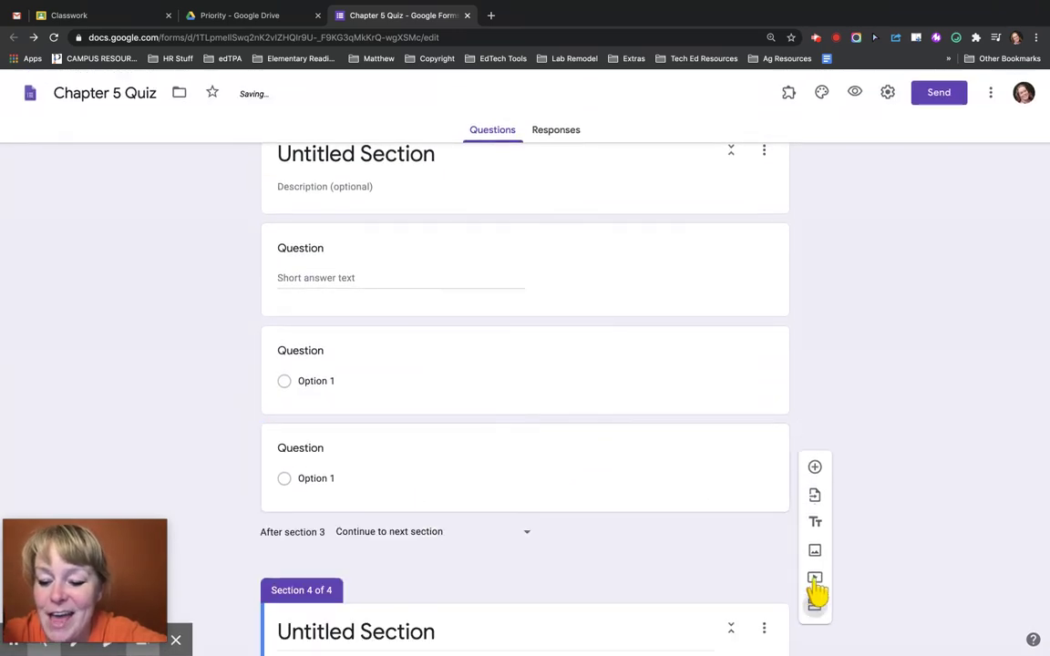
scroll(551, 571, up, 3)
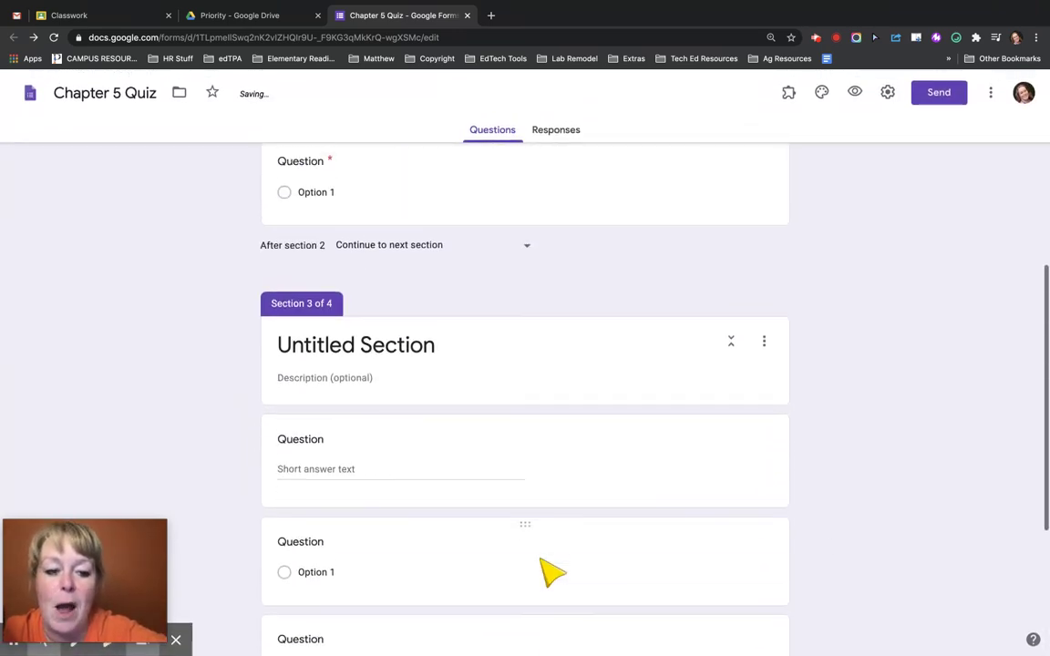
- Mark section 3's short-answer question and both multiple-choice questions as required
click(383, 381)
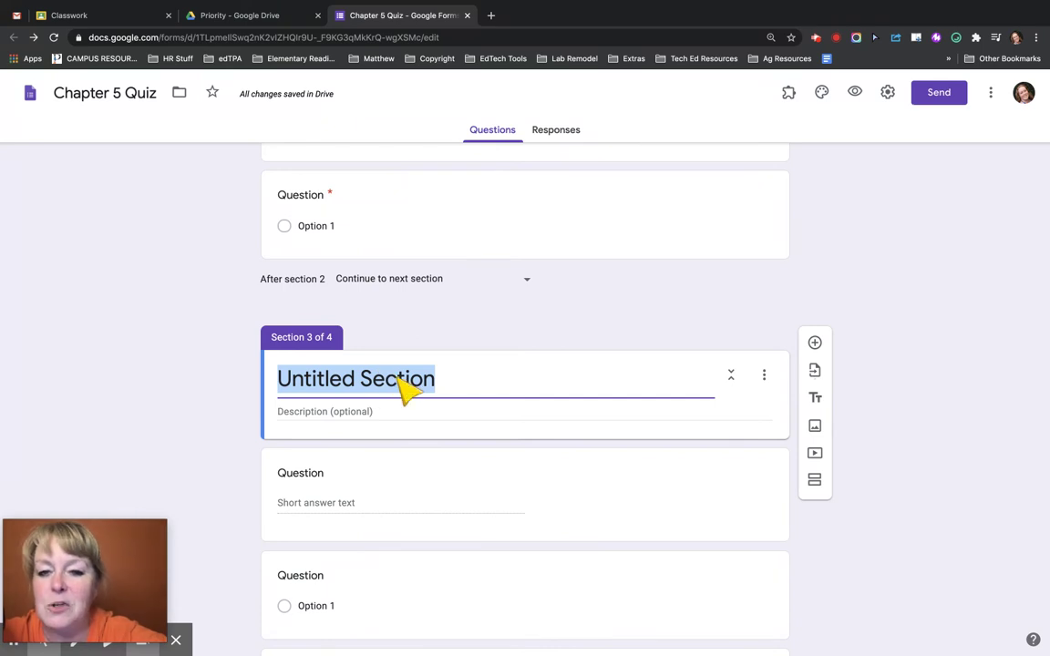
scroll(544, 441, up, 1)
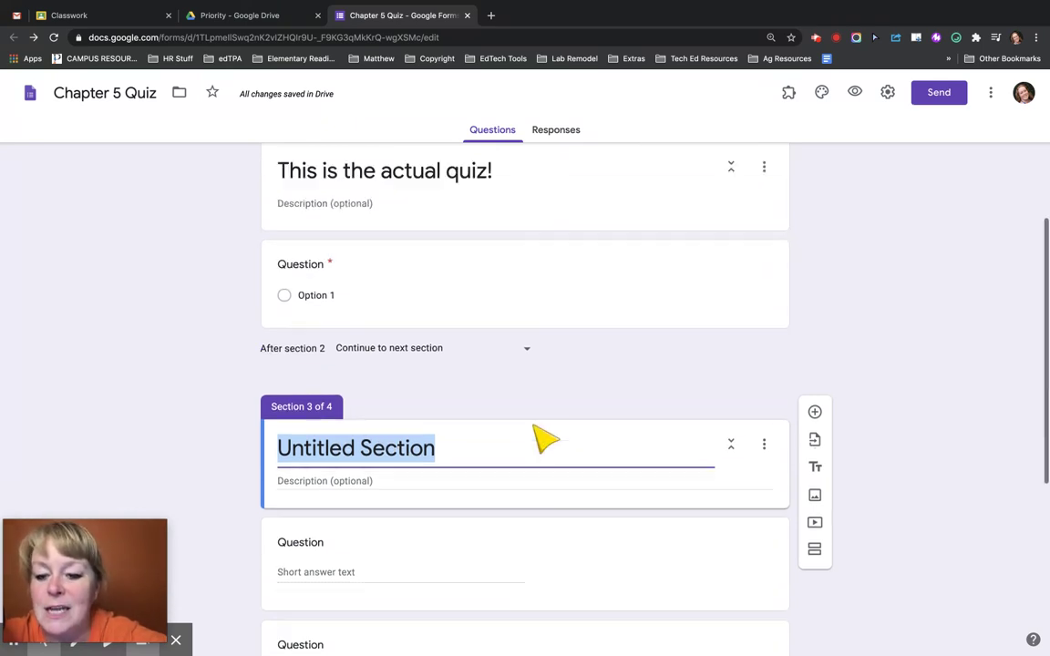
scroll(544, 440, up, 2)
click(544, 440)
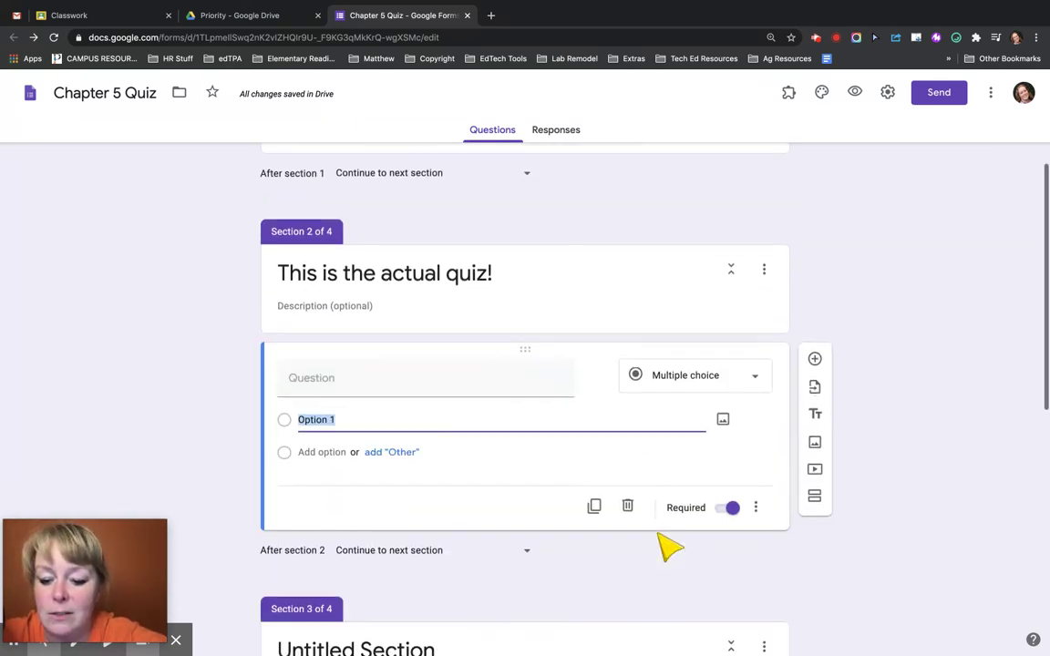
scroll(670, 547, down, 5)
click(729, 387)
click(732, 348)
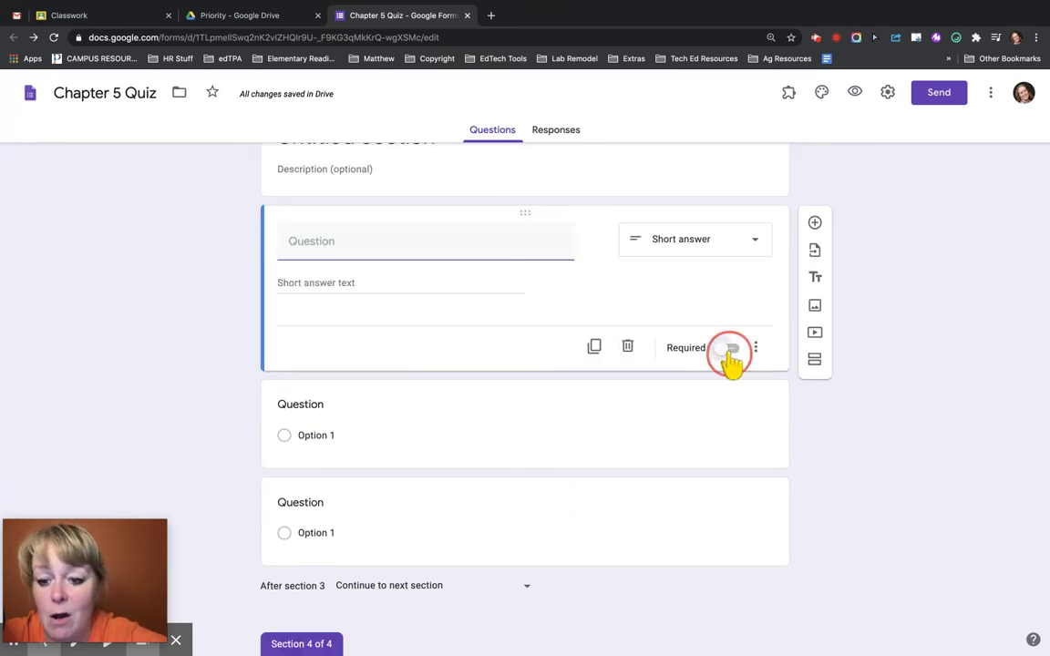
click(686, 440)
click(732, 477)
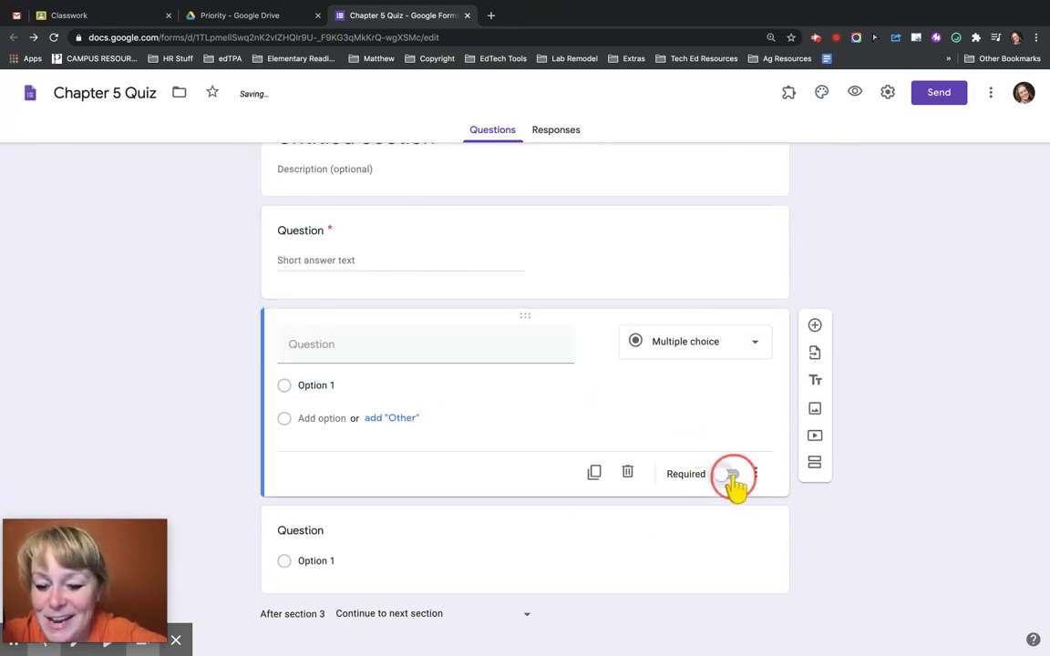
click(720, 578)
click(731, 571)
scroll(640, 234, up, 5)
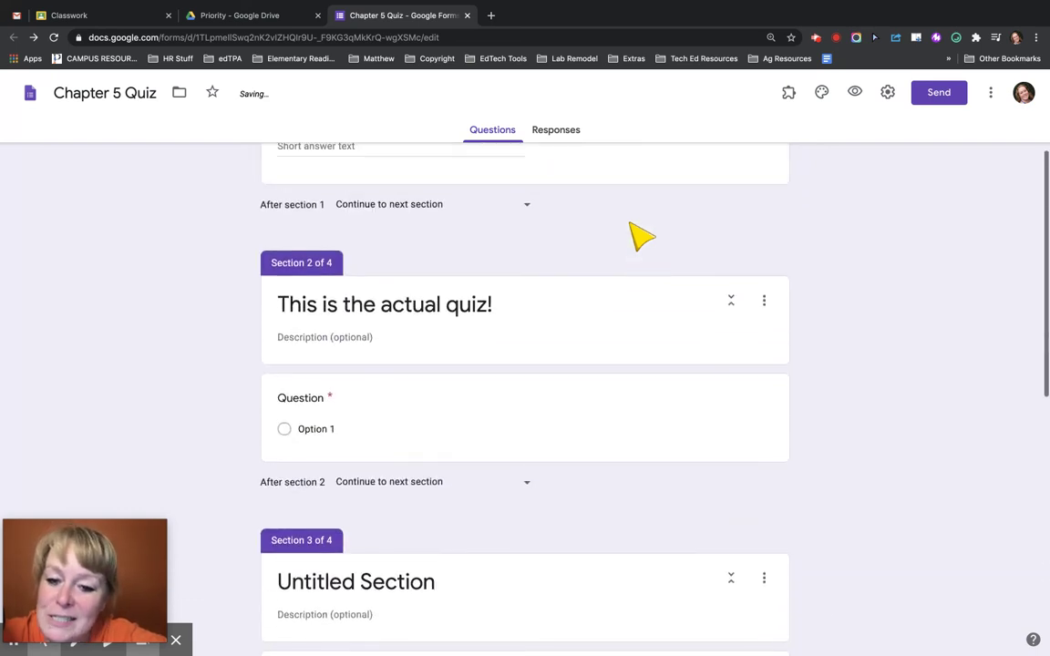
scroll(640, 235, down, 3)
click(628, 304)
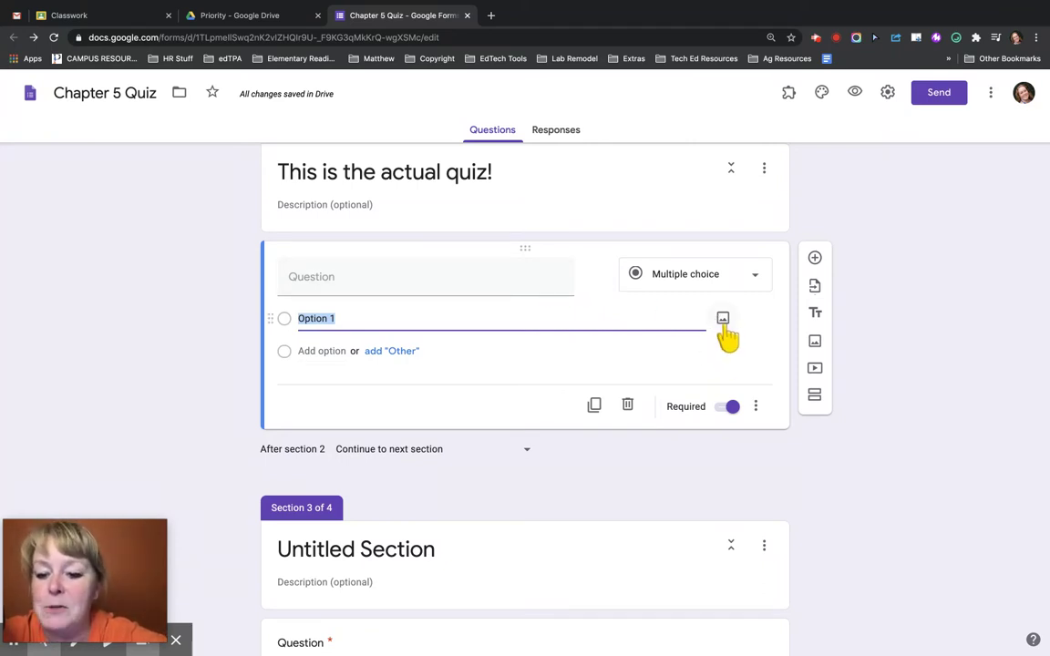
- Add Option 2 and Option 3 to the section 2 multiple-choice question
click(322, 352)
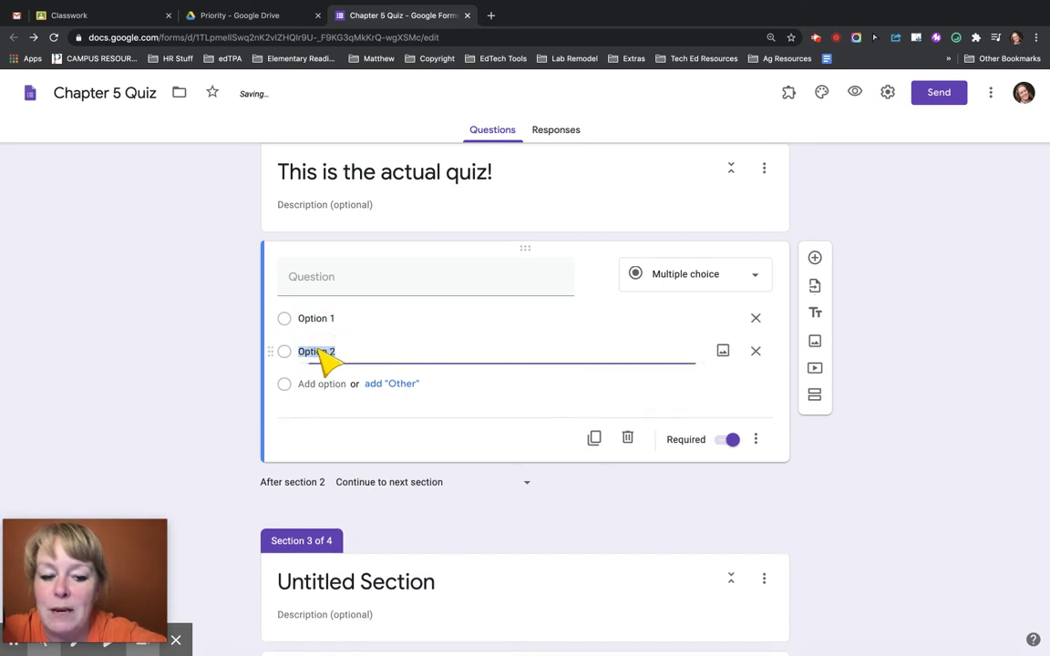
click(319, 384)
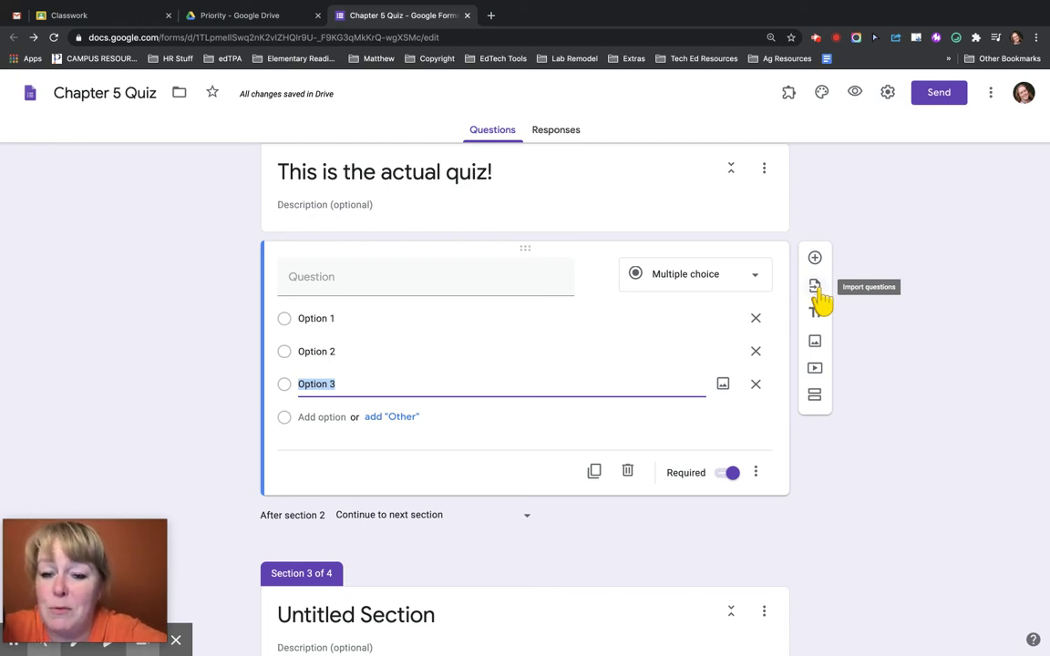
- Uncheck 'Restrict to users in University of Wisconsin - Platteville' in Settings and save
click(888, 93)
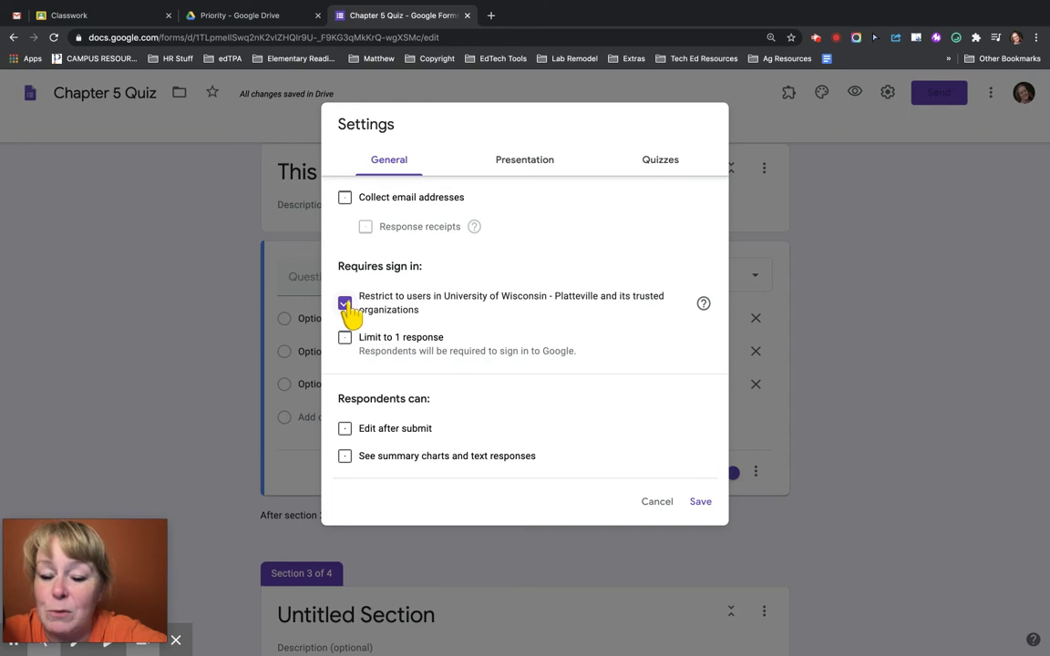
click(346, 304)
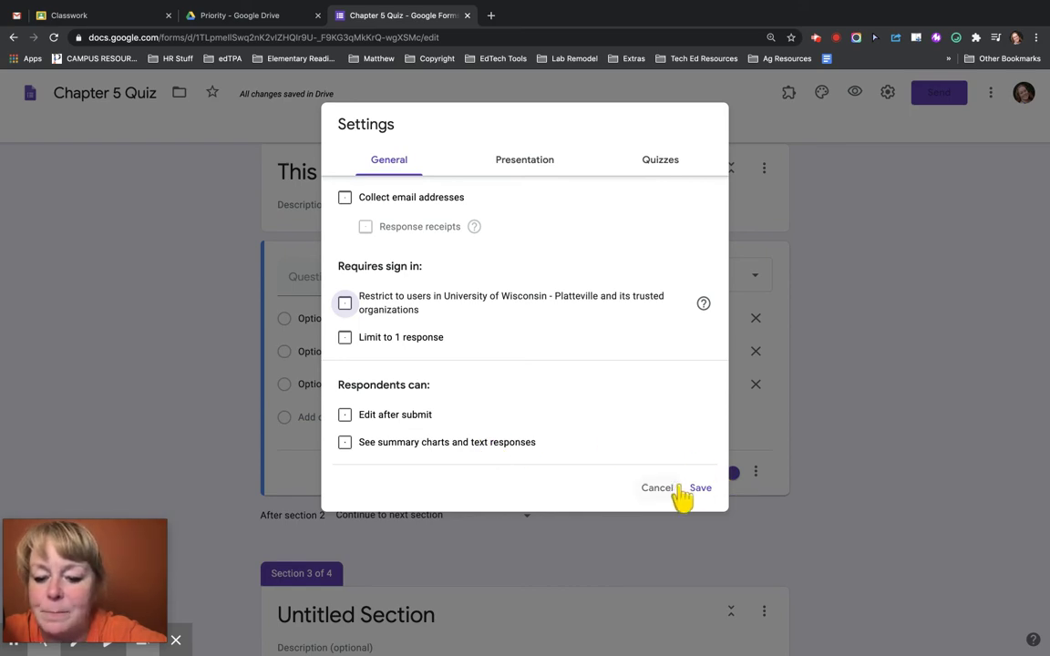
click(698, 489)
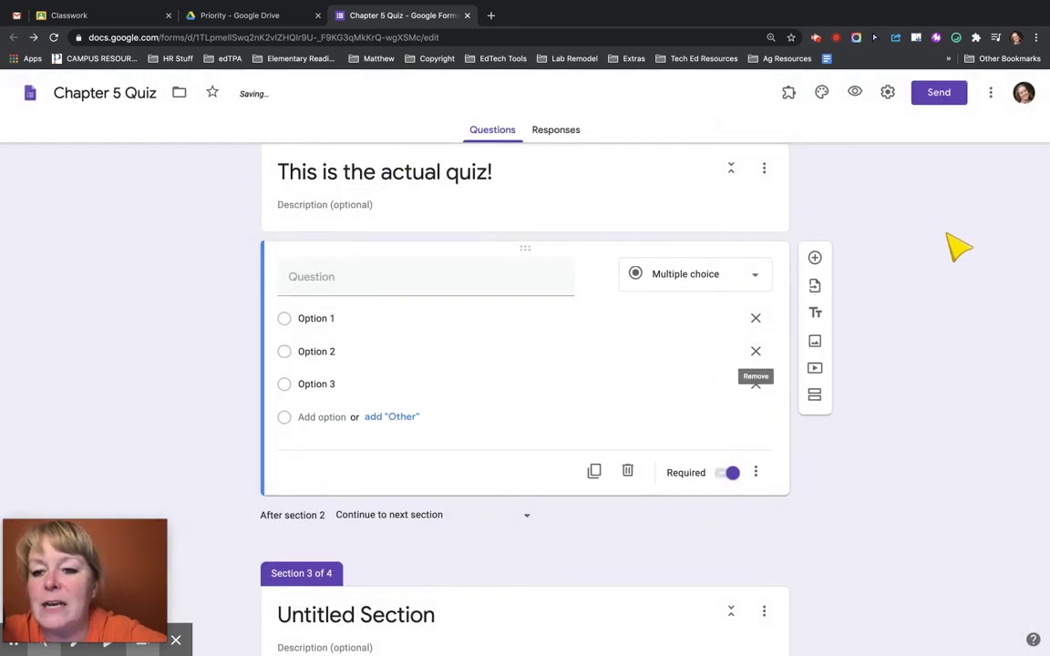
- Turn on 'Make this a quiz' with 'Correct answers' unchecked, and save the settings
click(889, 93)
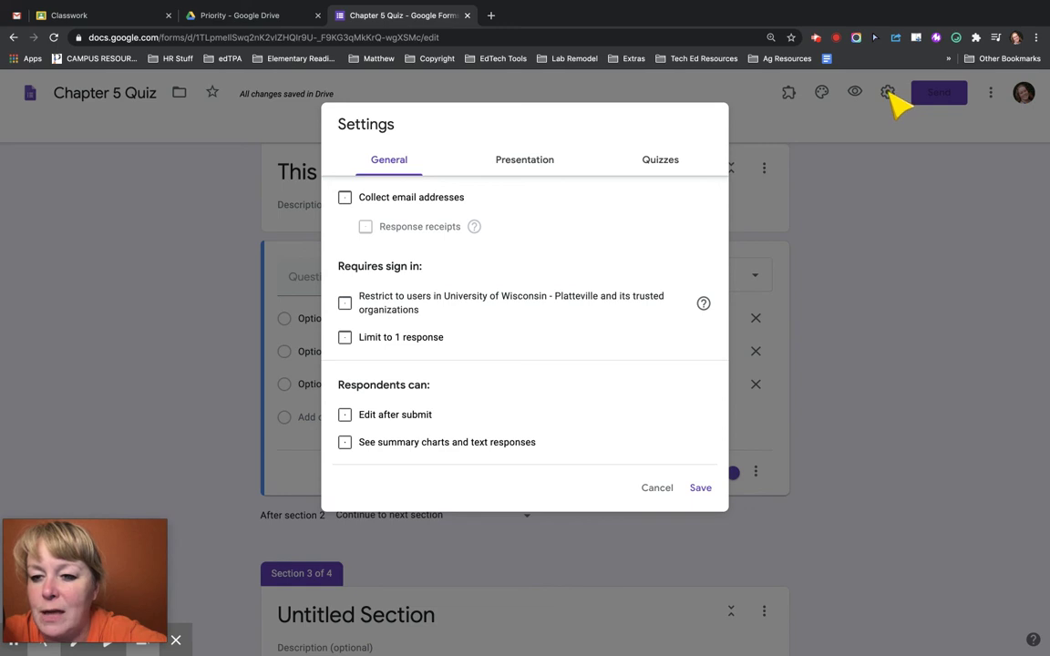
click(526, 163)
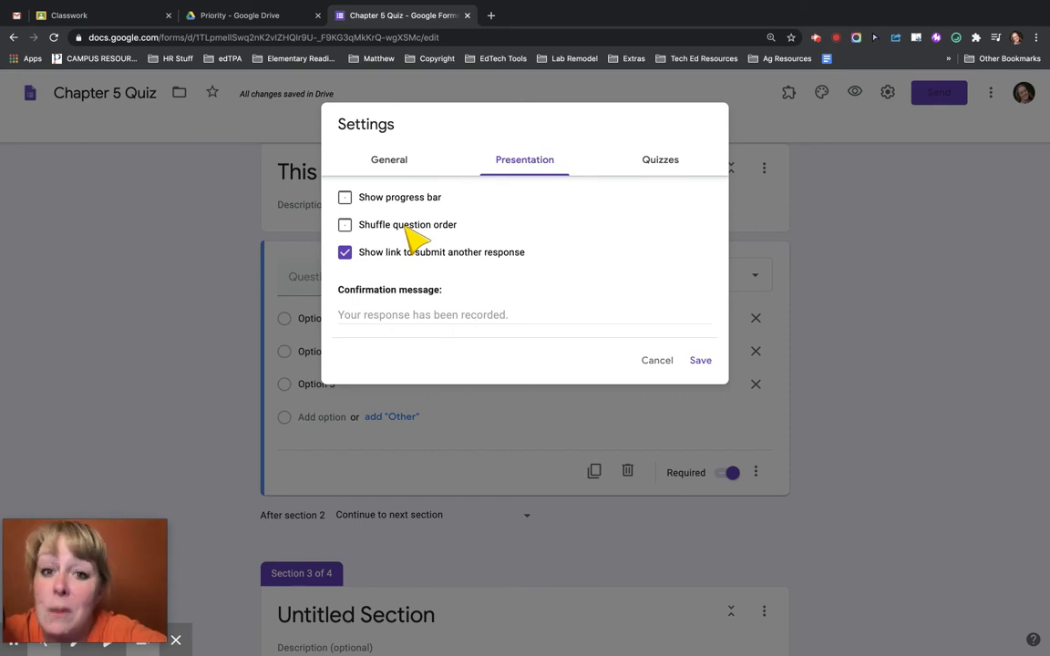
click(661, 166)
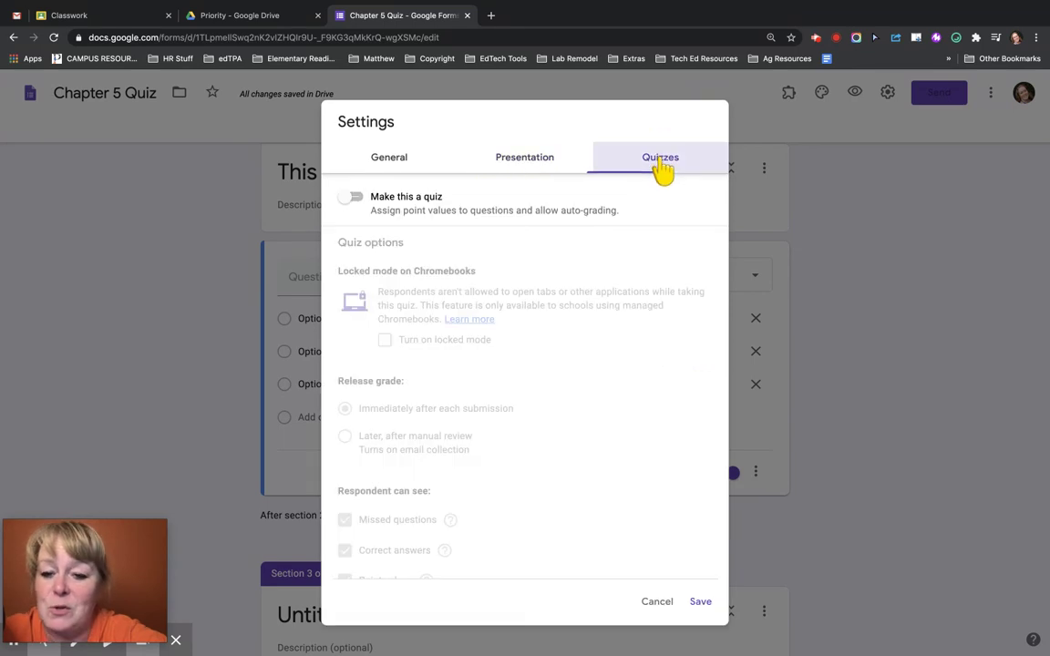
click(357, 197)
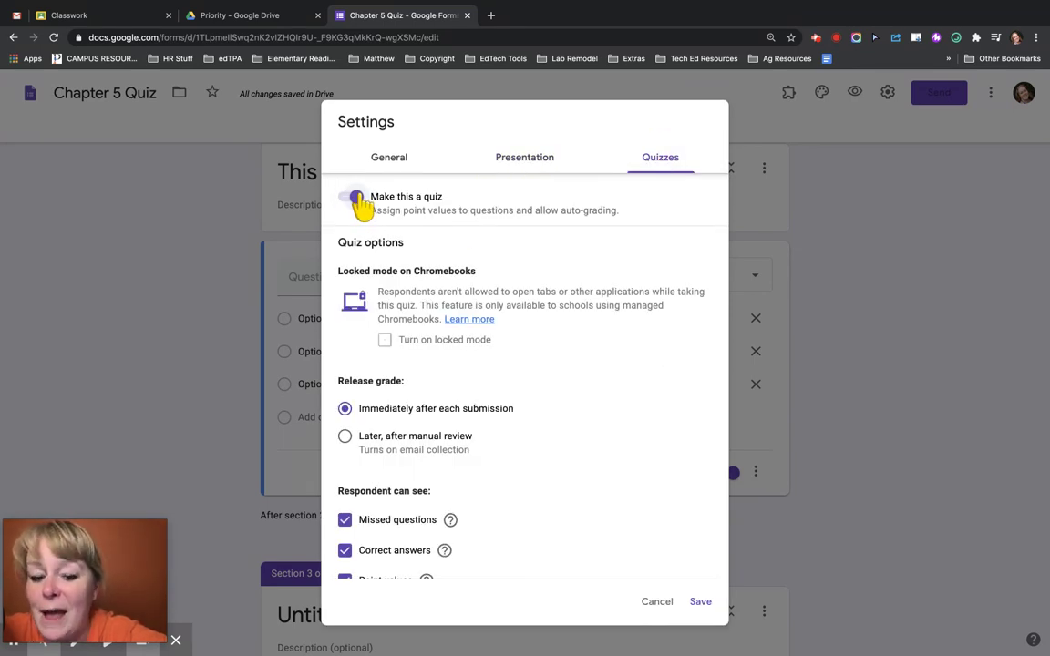
scroll(392, 529, down, 2)
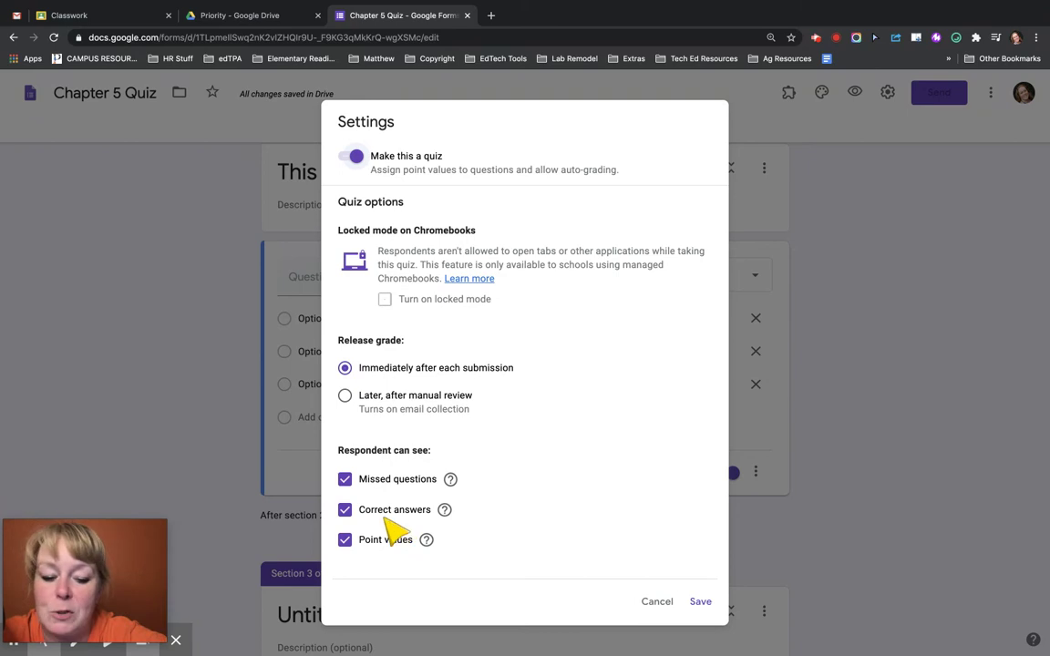
click(354, 514)
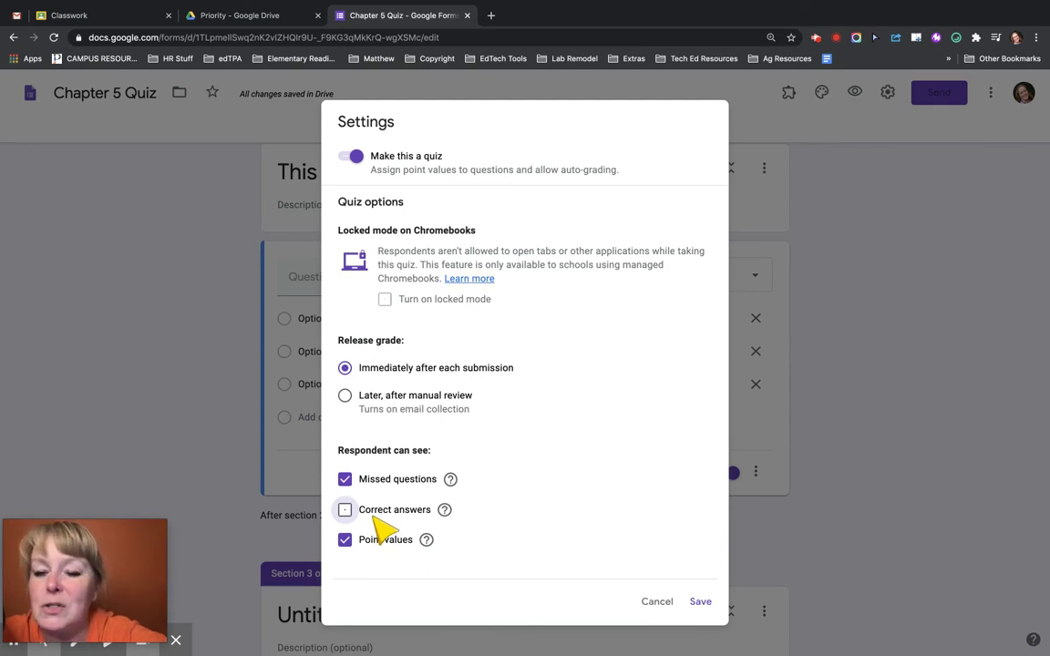
click(700, 603)
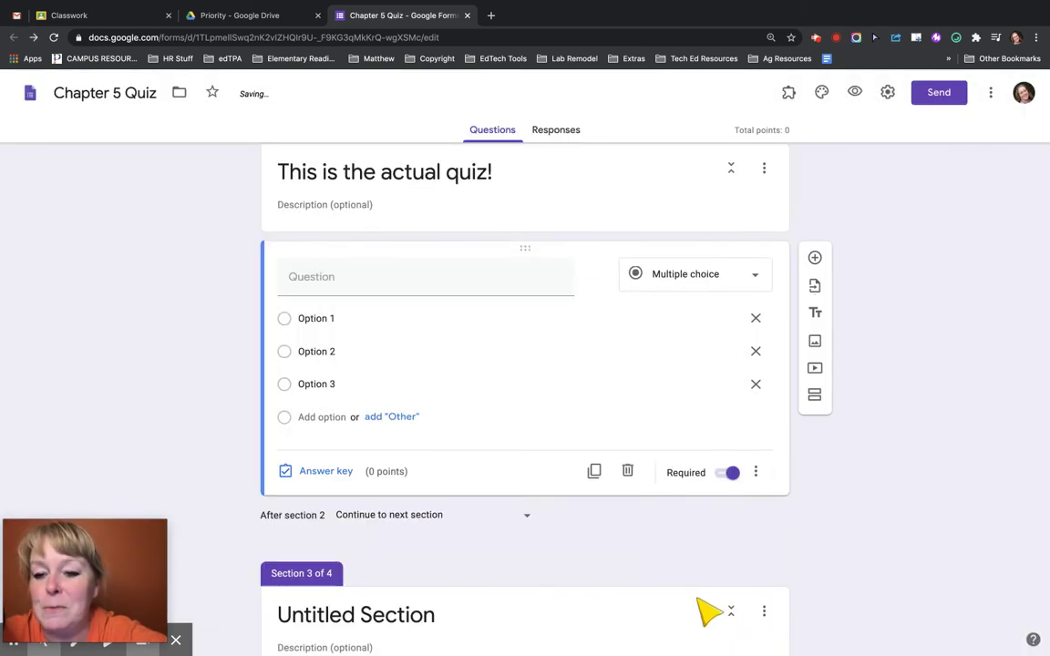
- Generate the shortened forms.gle share link, then close the Send form dialog
click(934, 99)
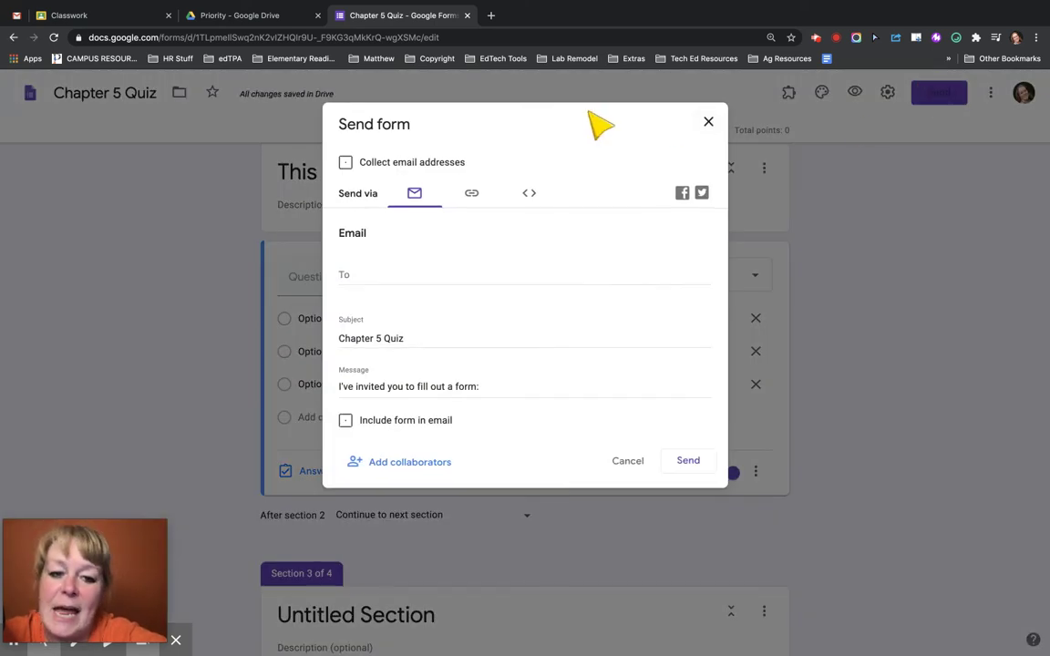
click(471, 195)
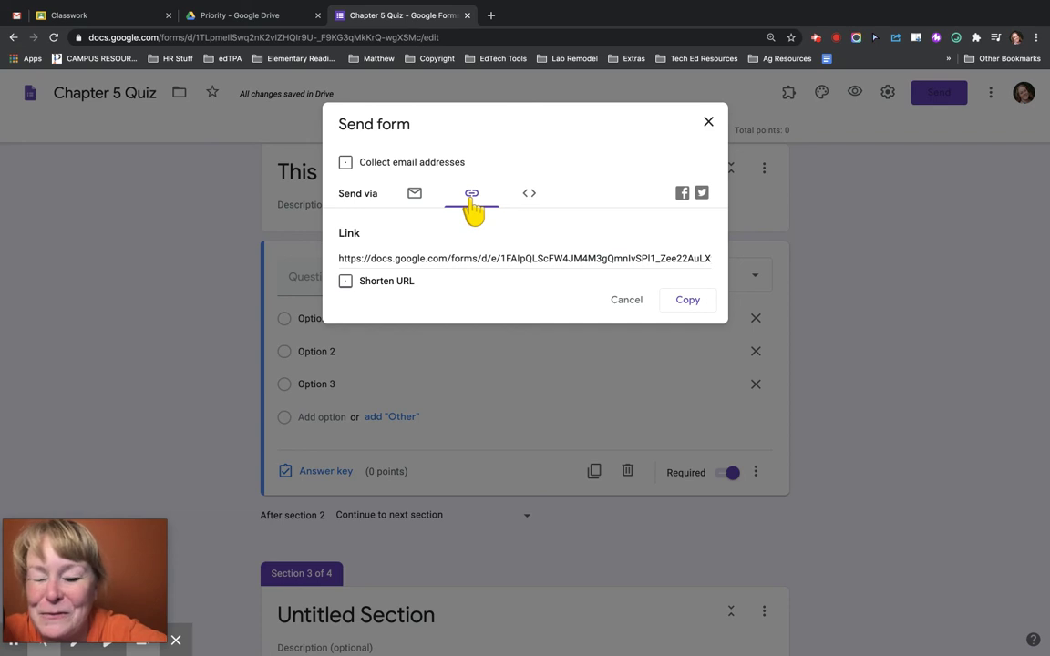
click(345, 282)
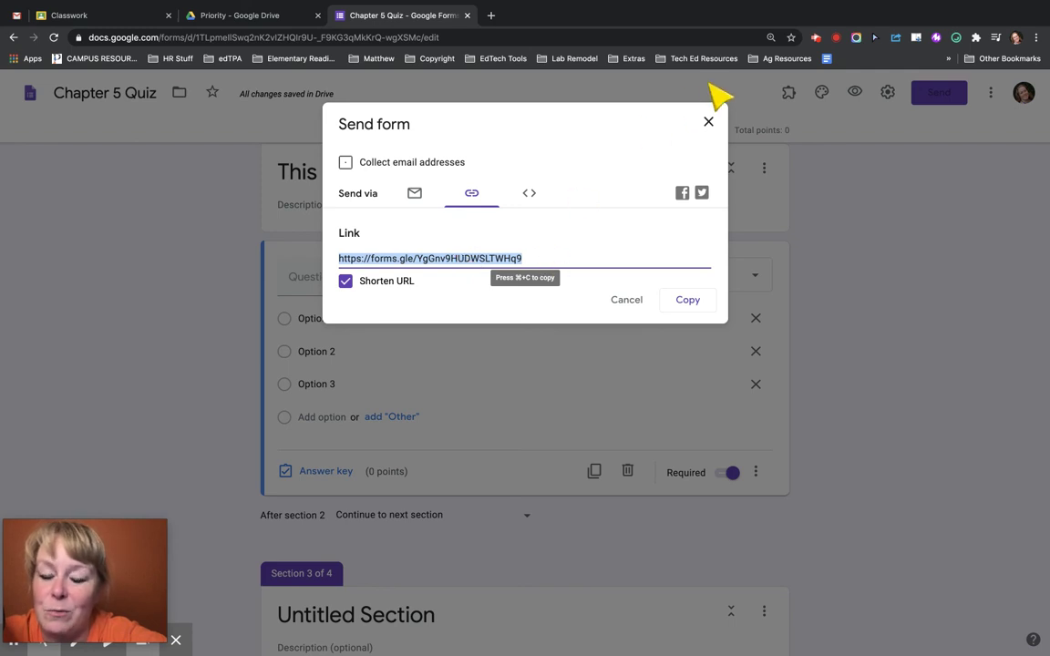
click(710, 124)
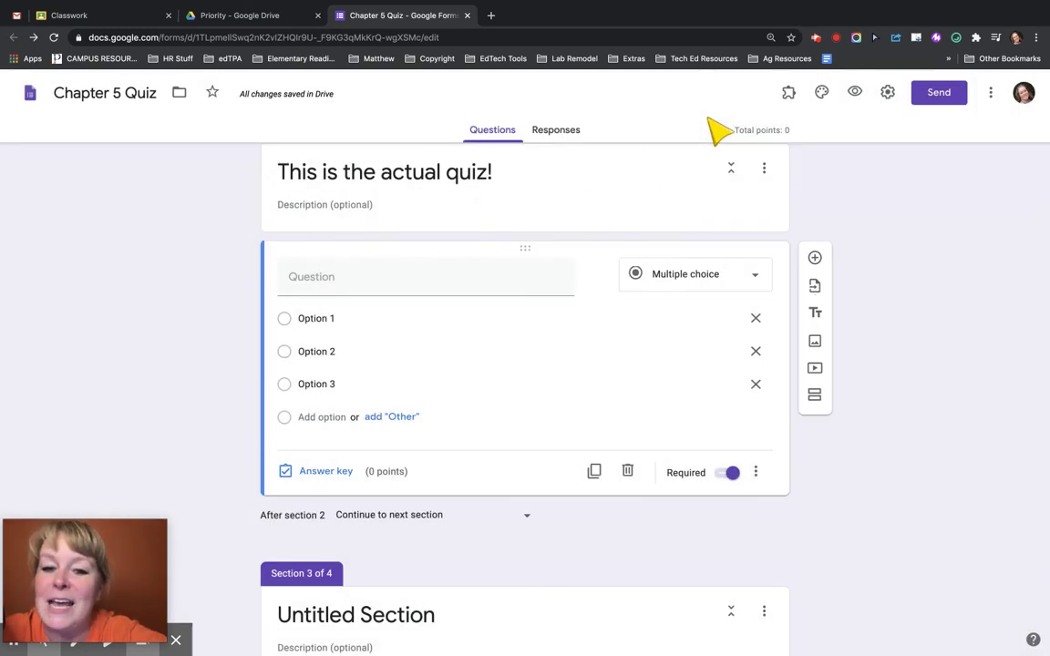